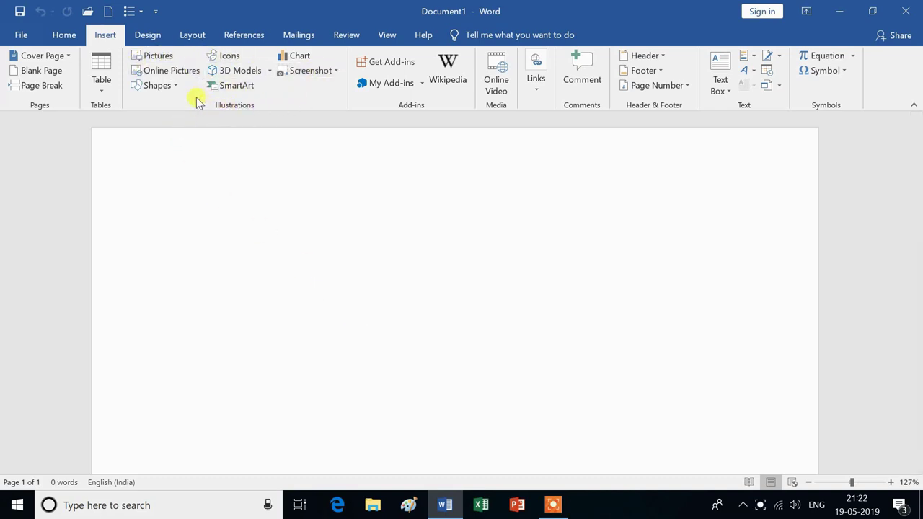
Insert the flower 2 picture from New Volume (F:) into the blank document
click(157, 58)
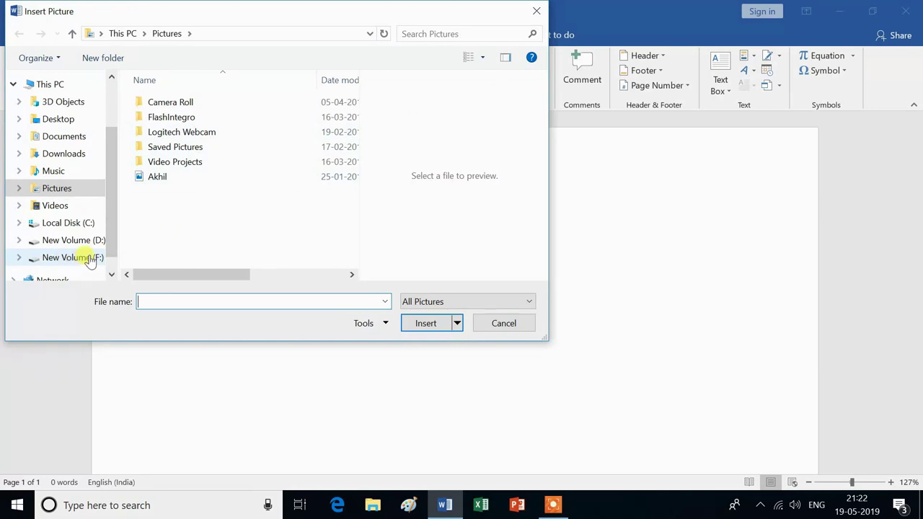
click(89, 258)
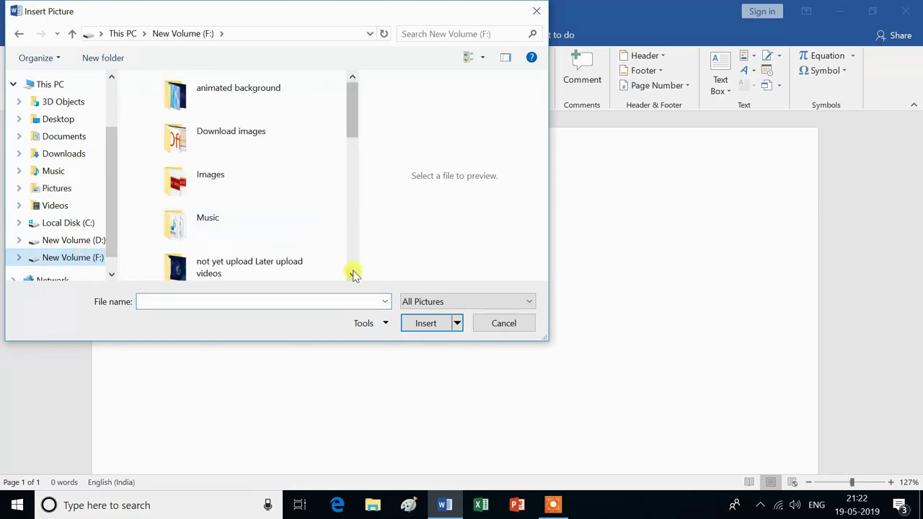
drag(353, 277, 354, 276)
click(215, 168)
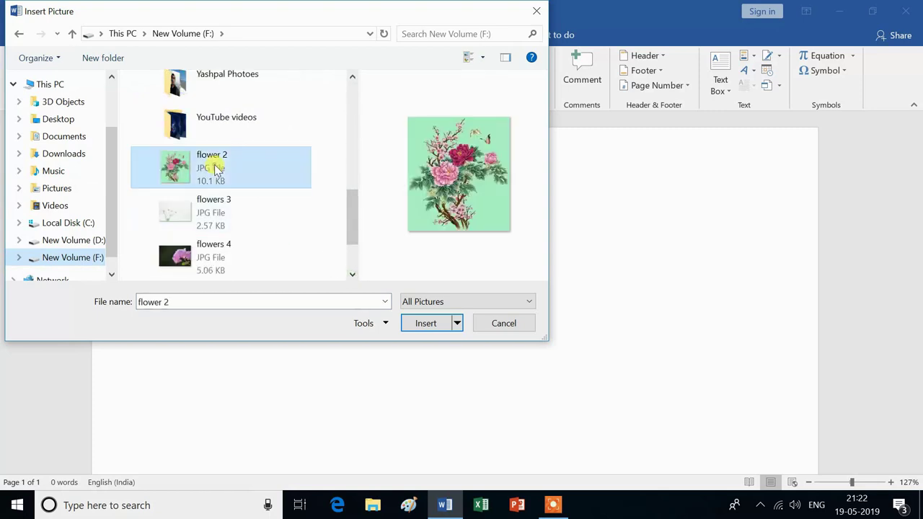
click(426, 323)
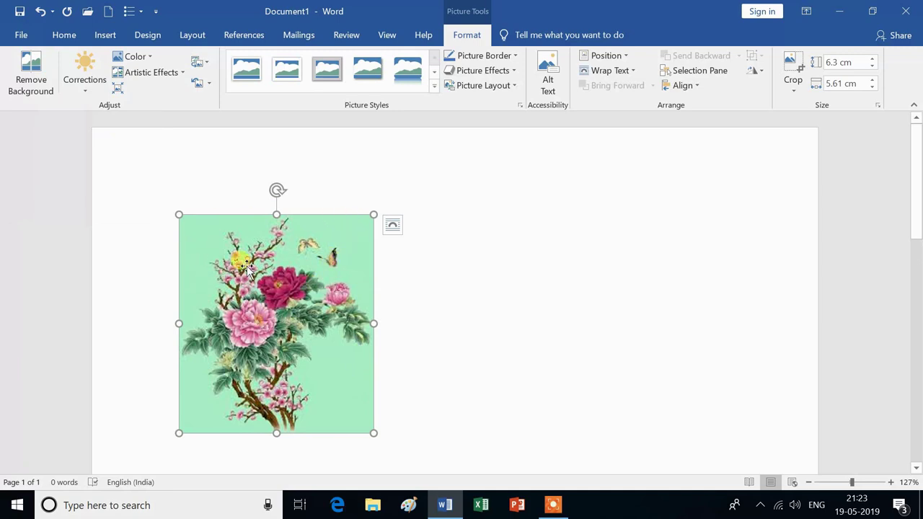
Remove the flower picture's mint-green background, marking the flower area to keep, and keep changes
click(38, 72)
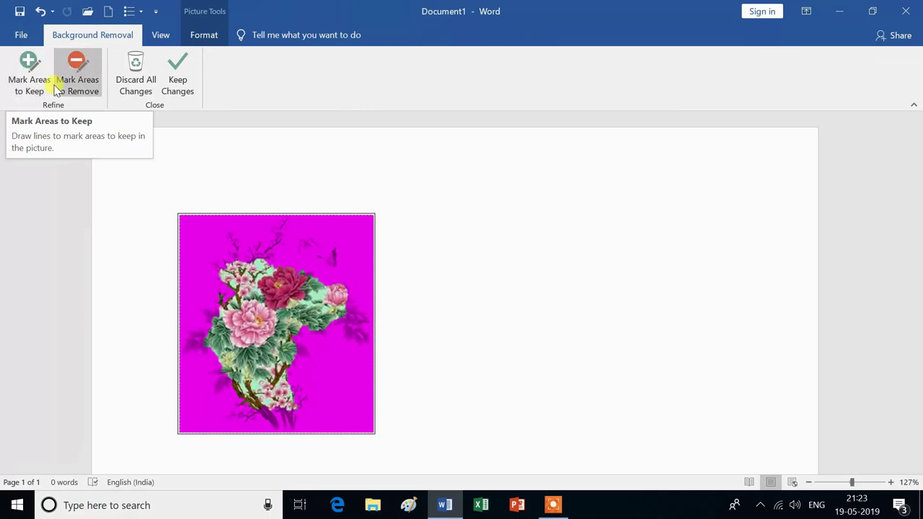
click(33, 85)
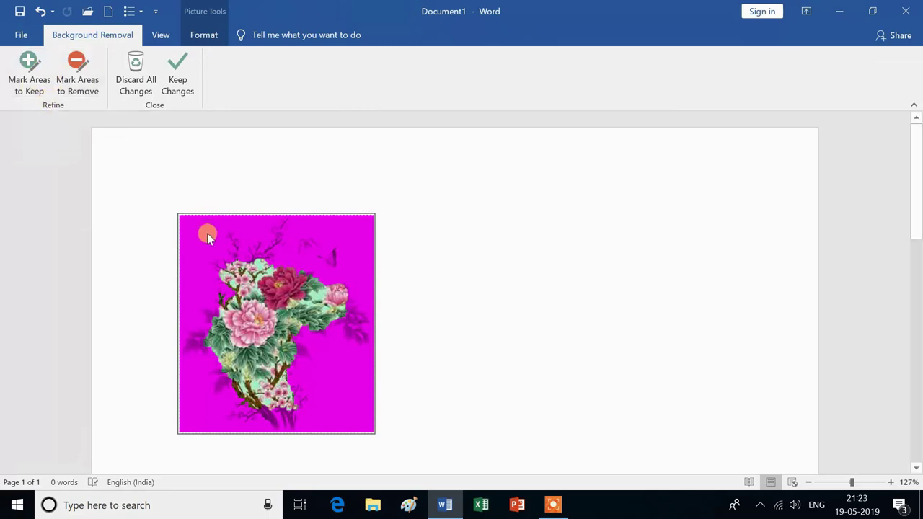
drag(228, 223, 229, 264)
click(183, 77)
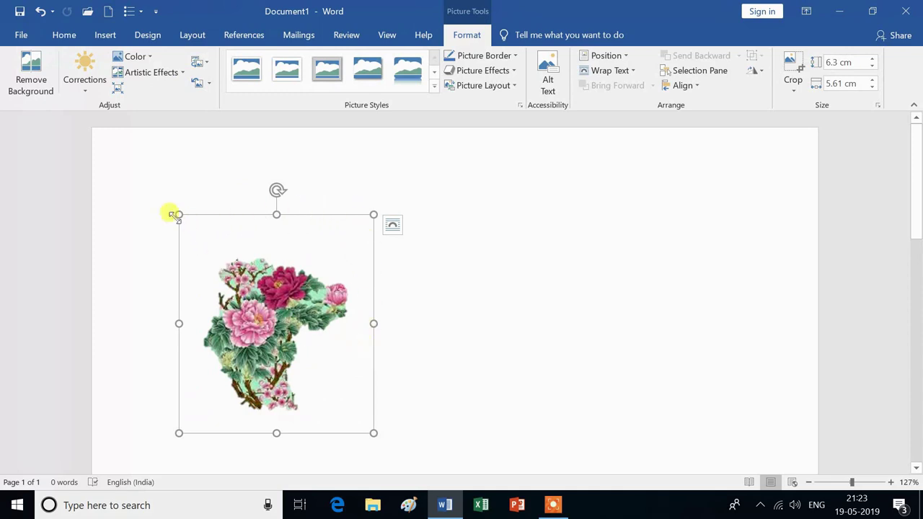
click(42, 82)
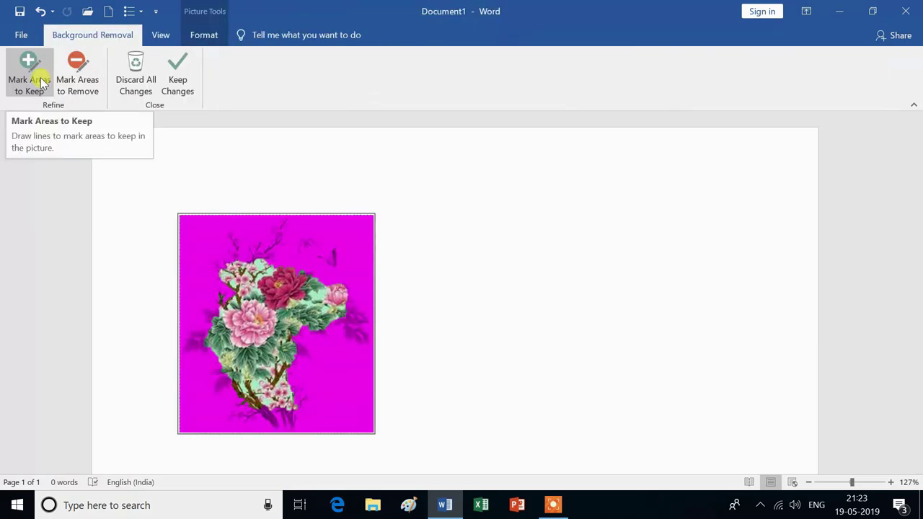
Discard all background-removal changes so the original mint-green background returns
click(146, 84)
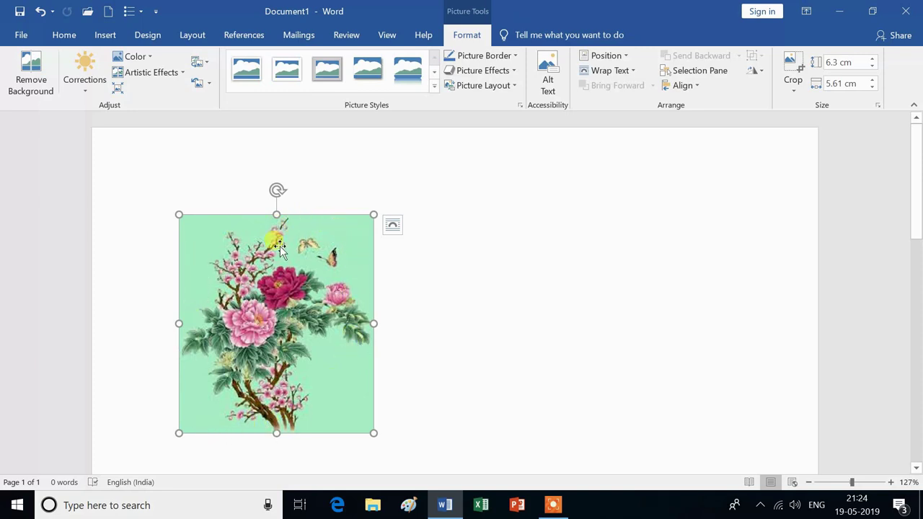
click(85, 95)
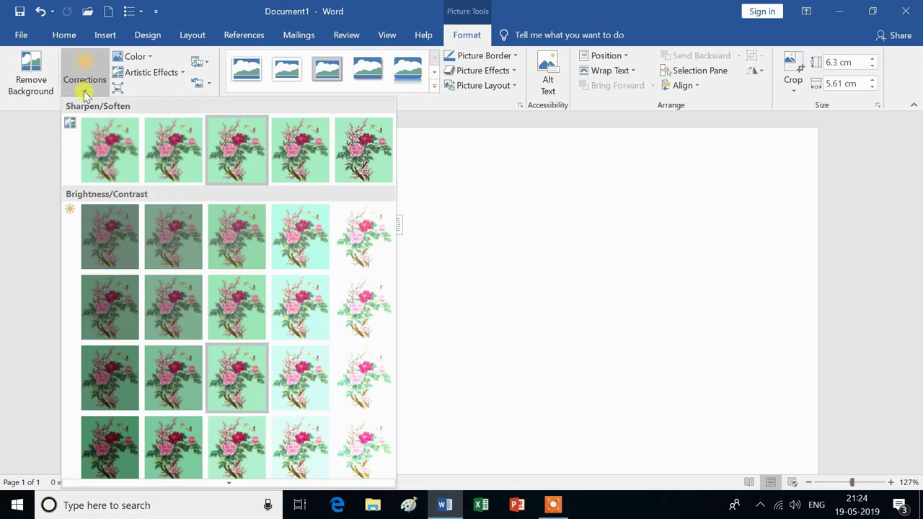
Position the flower picture at Top Right with Square text wrapping
click(553, 266)
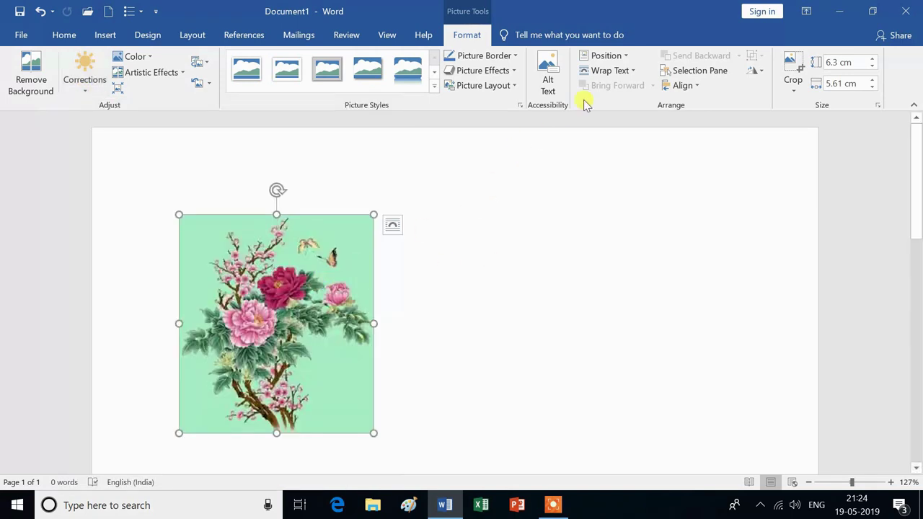
click(625, 56)
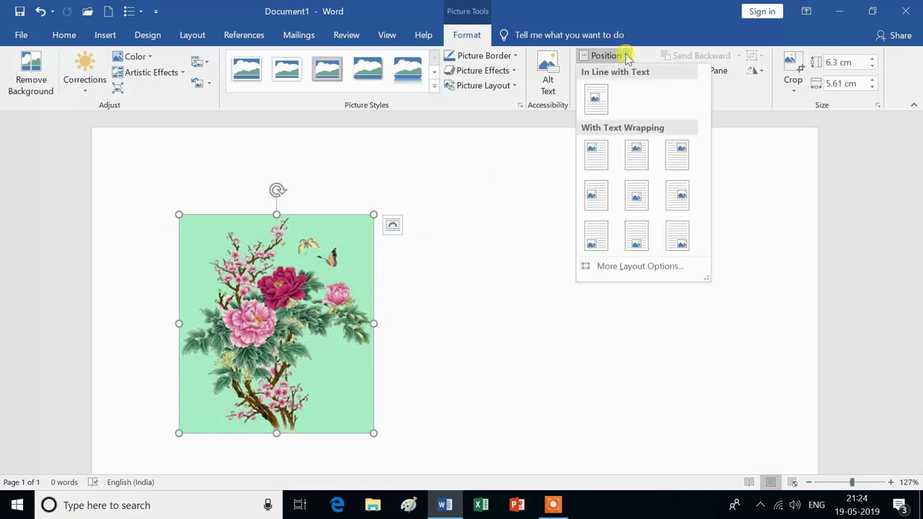
click(681, 152)
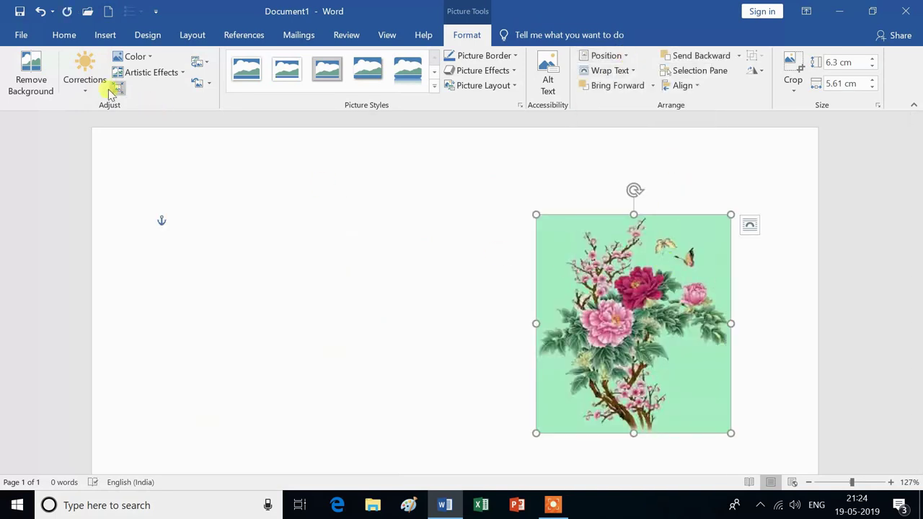
click(86, 94)
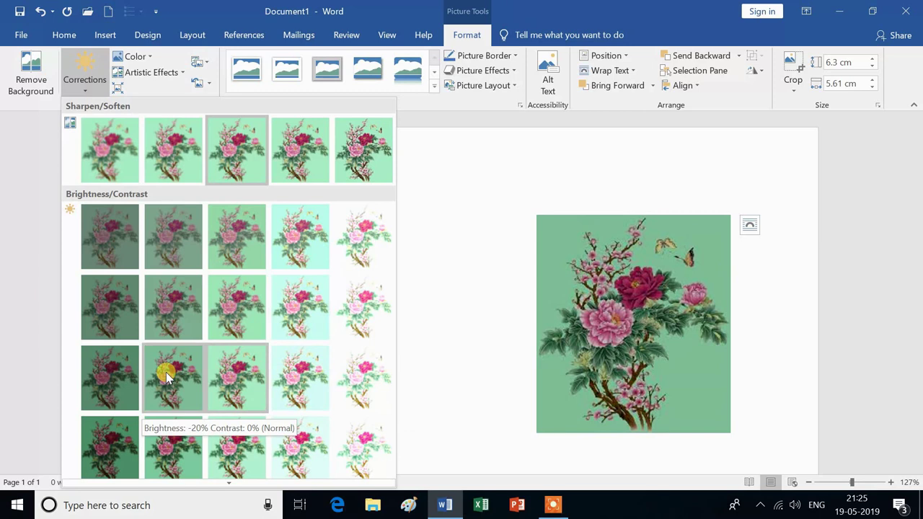
Apply the Brightness: -20% Contrast: 0% correction to the flower picture
click(166, 372)
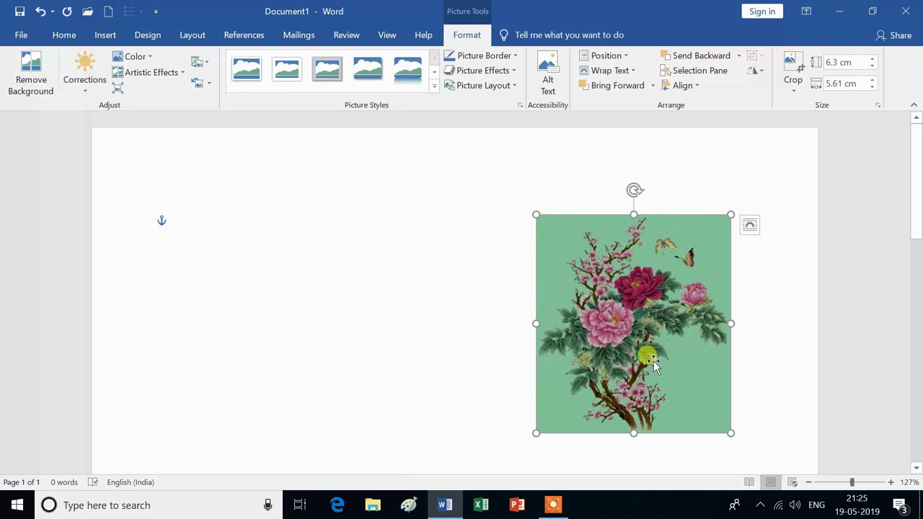
Set the picture to Saturation 0%, then recolor it Gold, Accent color 4 Dark
click(154, 59)
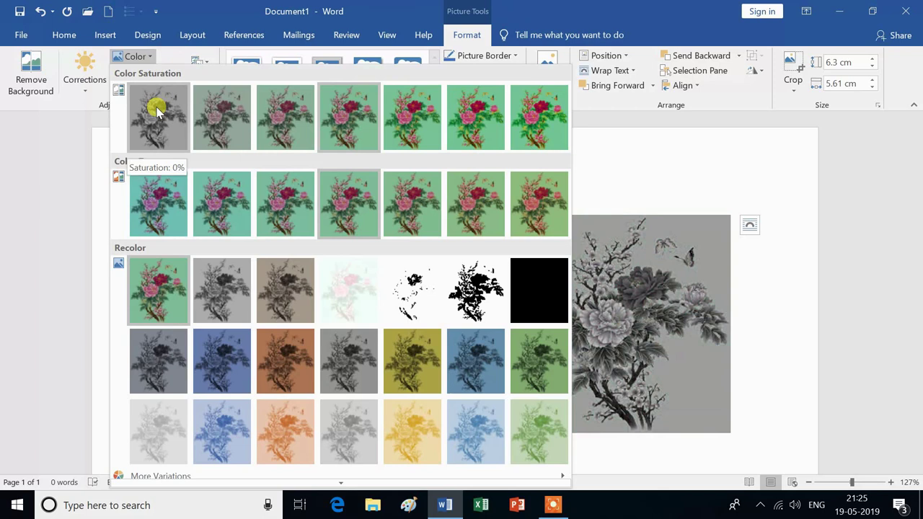
click(158, 110)
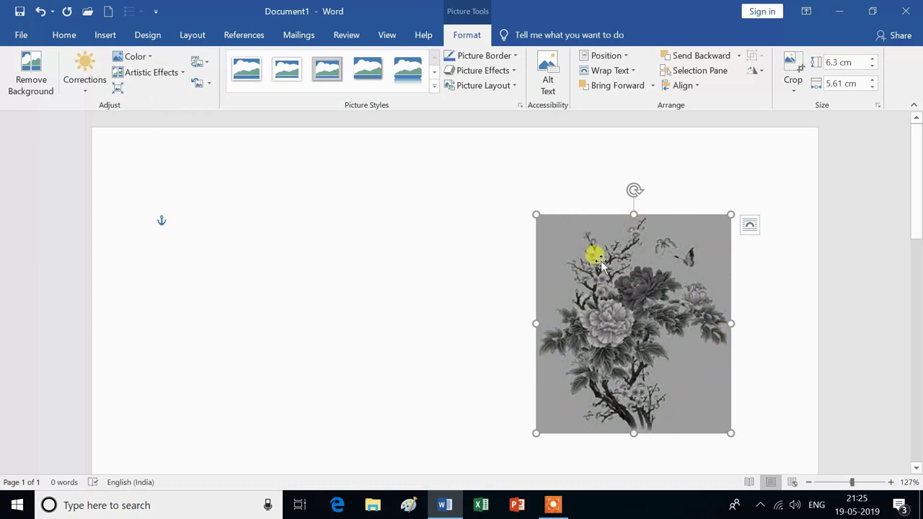
click(148, 56)
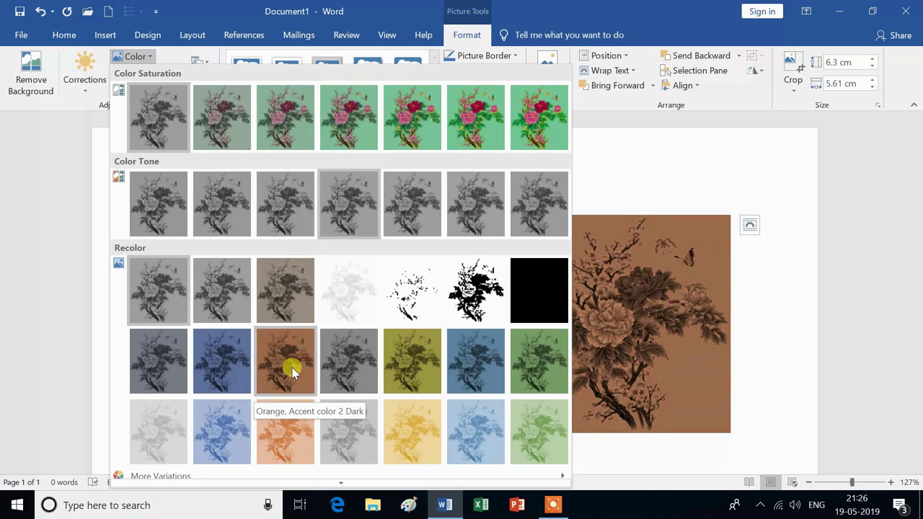
click(412, 372)
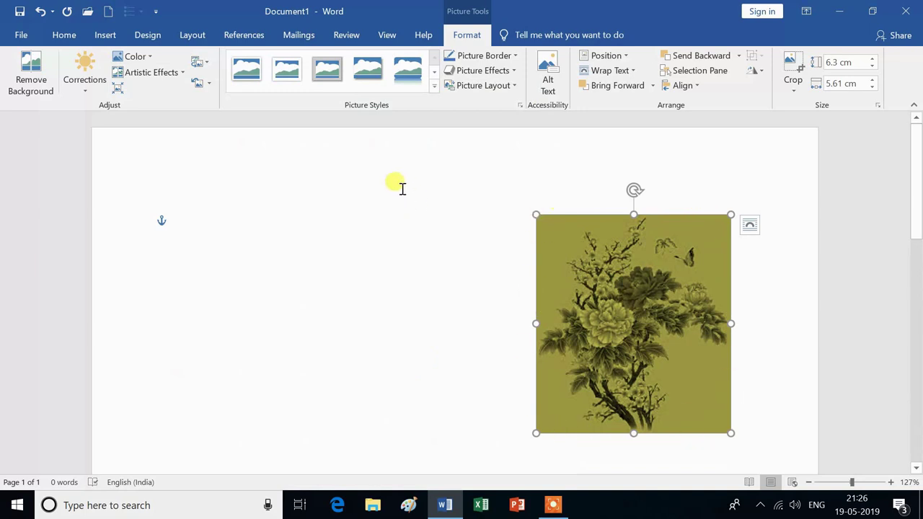
key(ctrl+z)
key(ctrl+z)
key(ctrl+z)
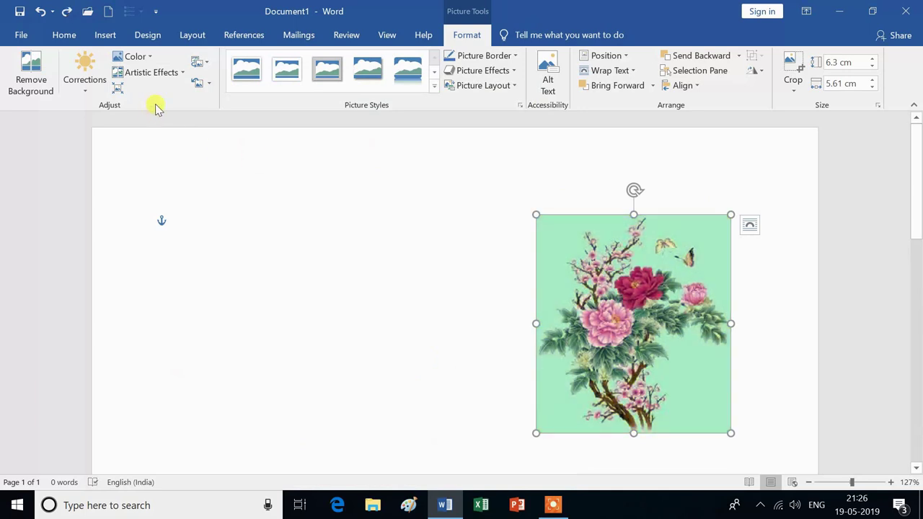
Try an artistic effect on the picture, then undo it to keep full colour
click(185, 73)
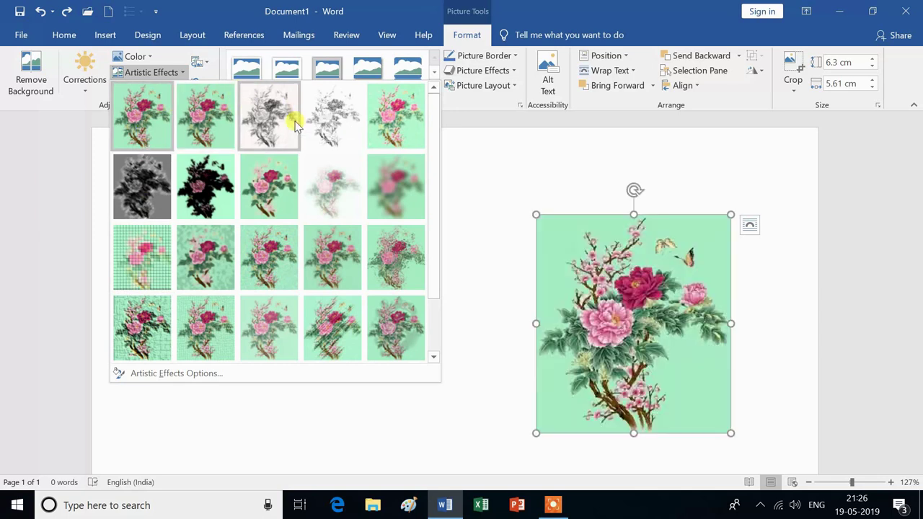
click(406, 119)
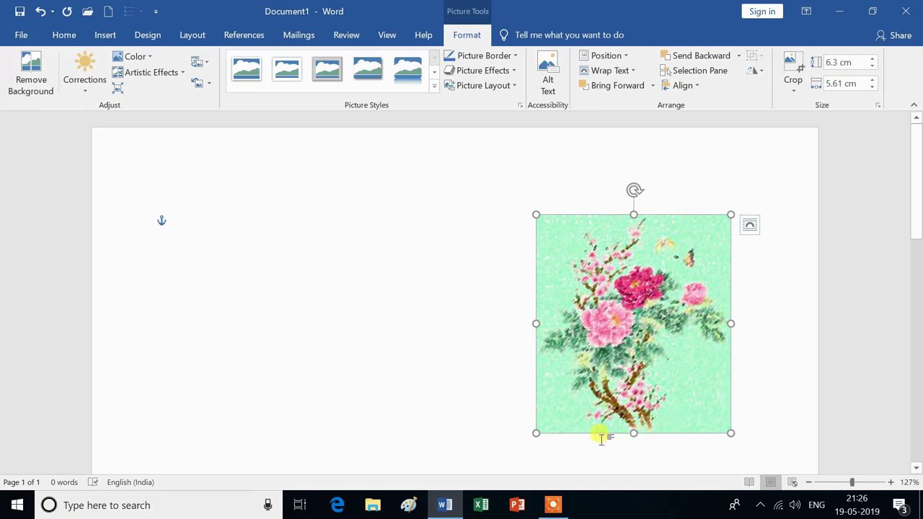
key(ctrl+z)
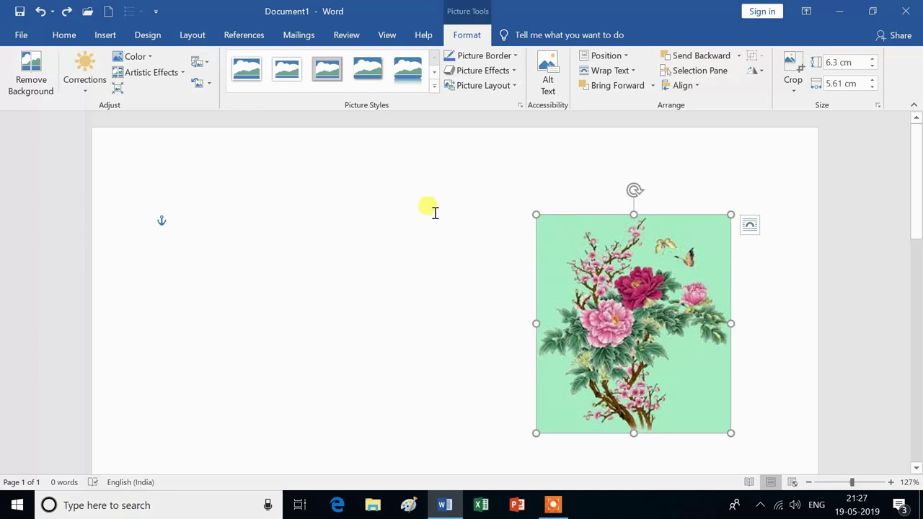
click(207, 67)
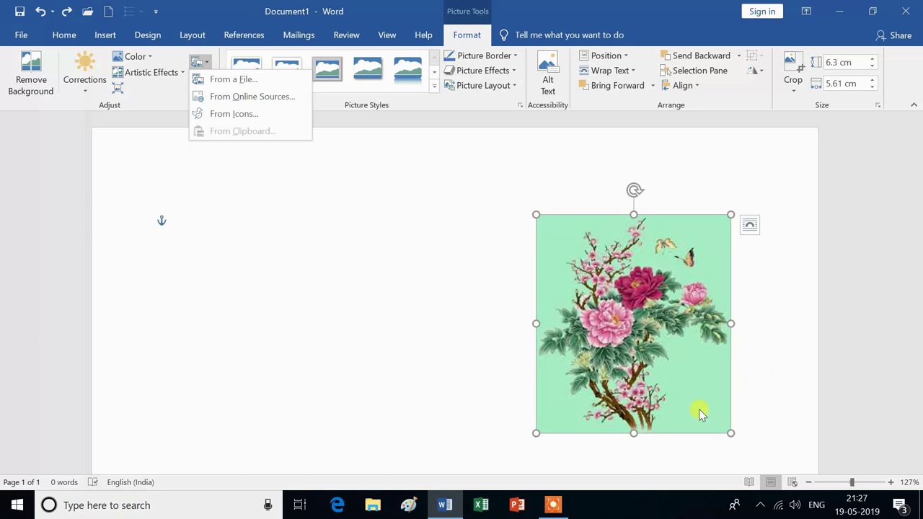
Swap the picture for the flowers 4 image from New Volume (F:)
click(249, 81)
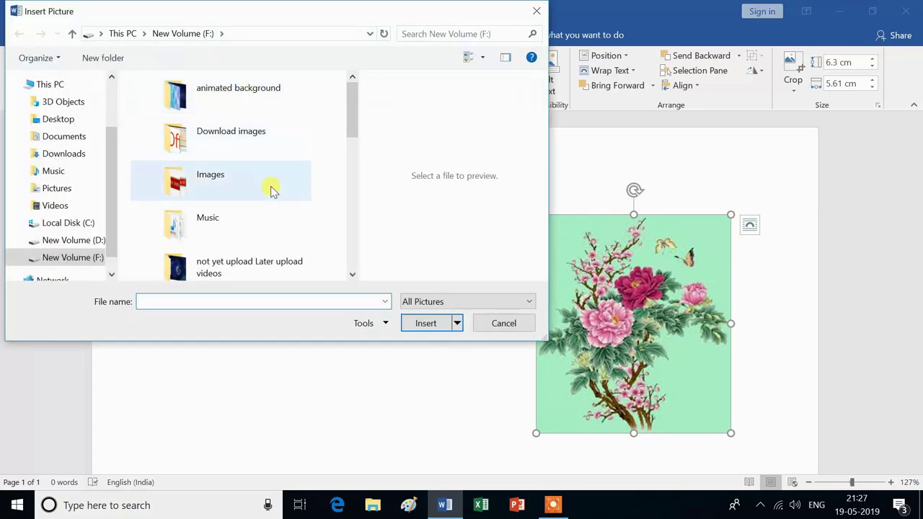
scroll(272, 190, down, 5)
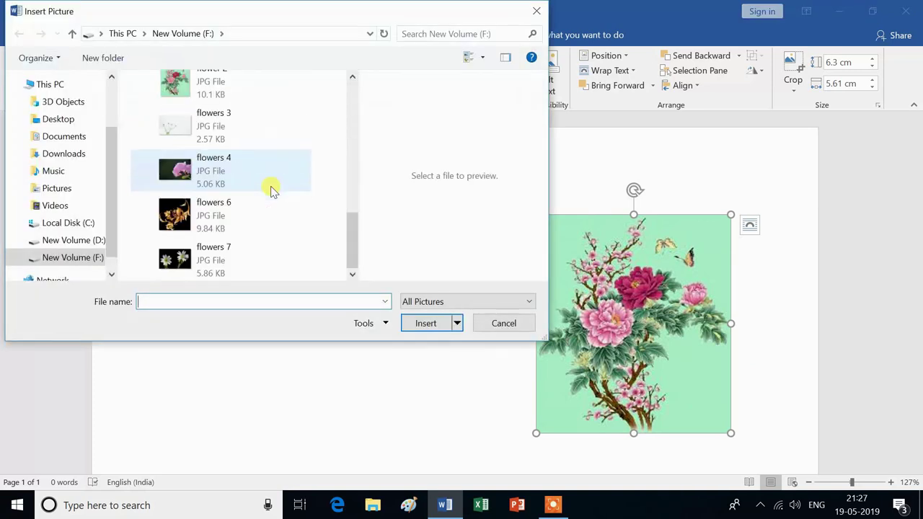
click(195, 171)
click(437, 324)
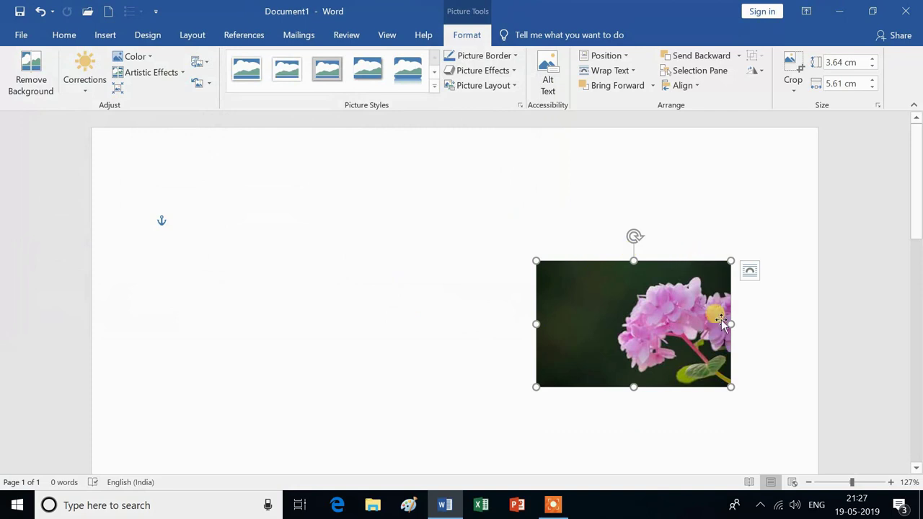
Search online pictures for a replacement and browse into the Summer category
click(206, 65)
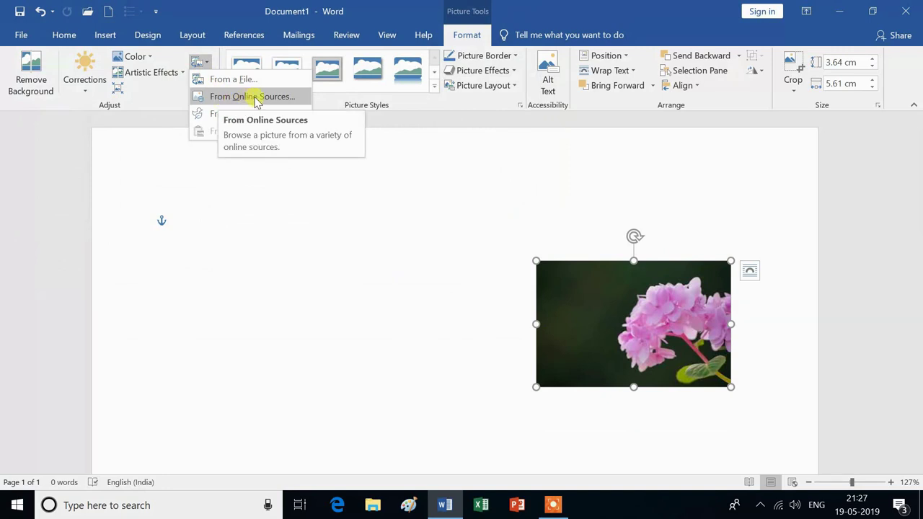
click(256, 97)
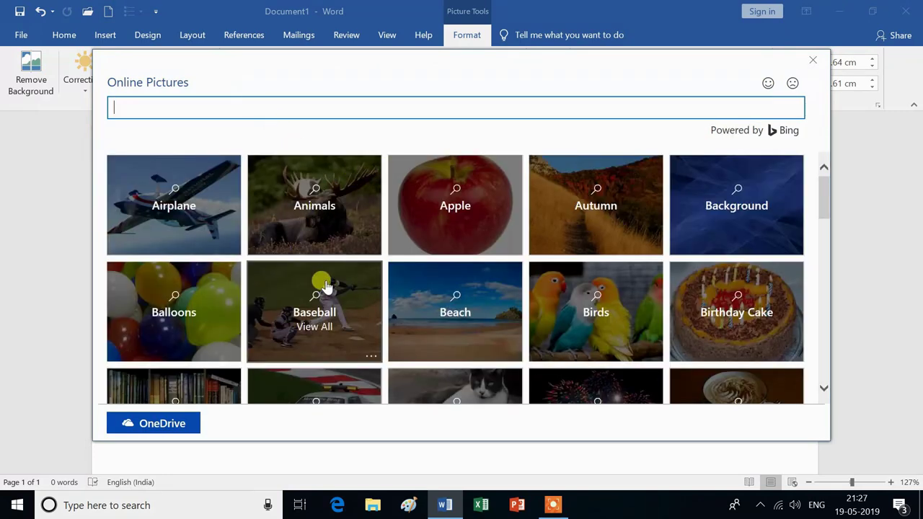
scroll(325, 286, down, 2)
scroll(325, 287, down, 2)
scroll(325, 287, down, 1)
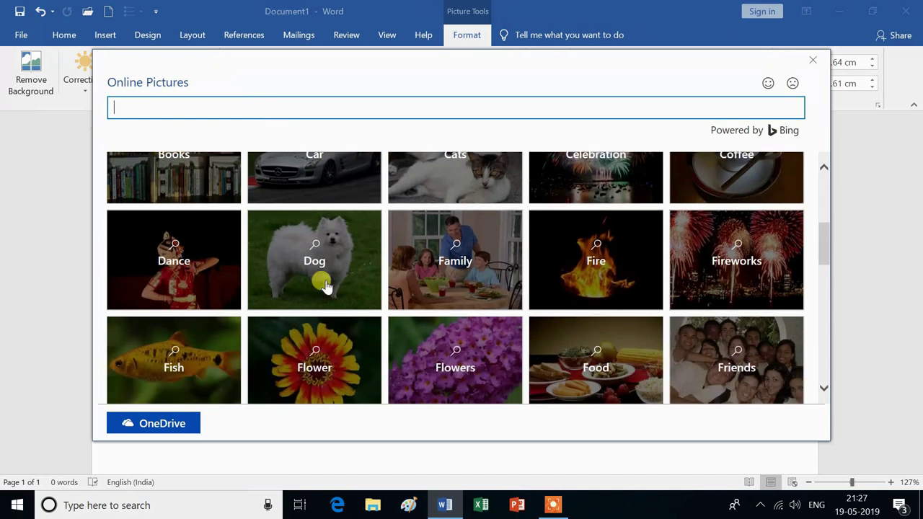
scroll(326, 286, down, 2)
scroll(325, 287, down, 2)
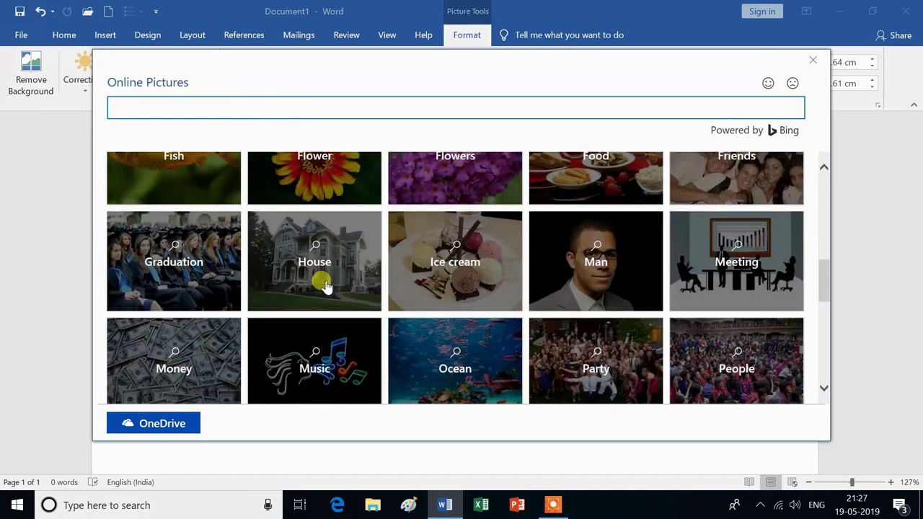
scroll(326, 286, down, 1)
scroll(325, 287, down, 2)
scroll(325, 286, down, 1)
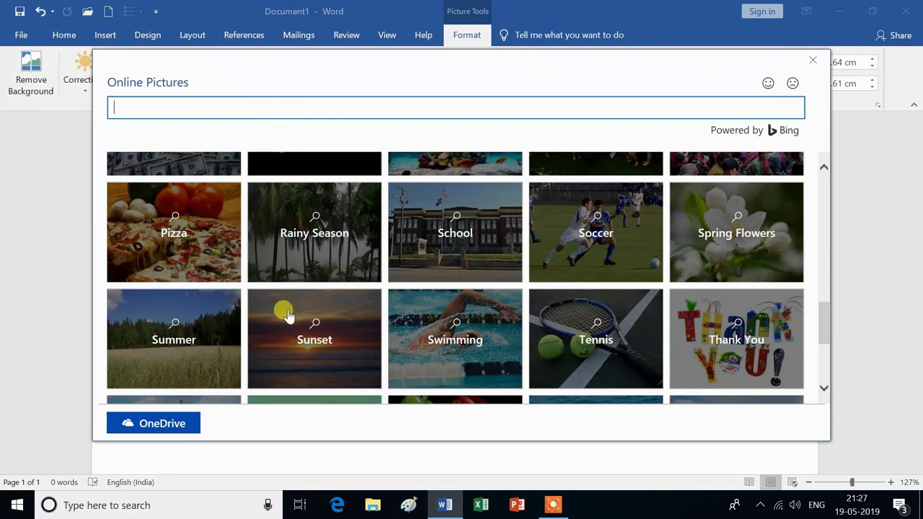
click(207, 355)
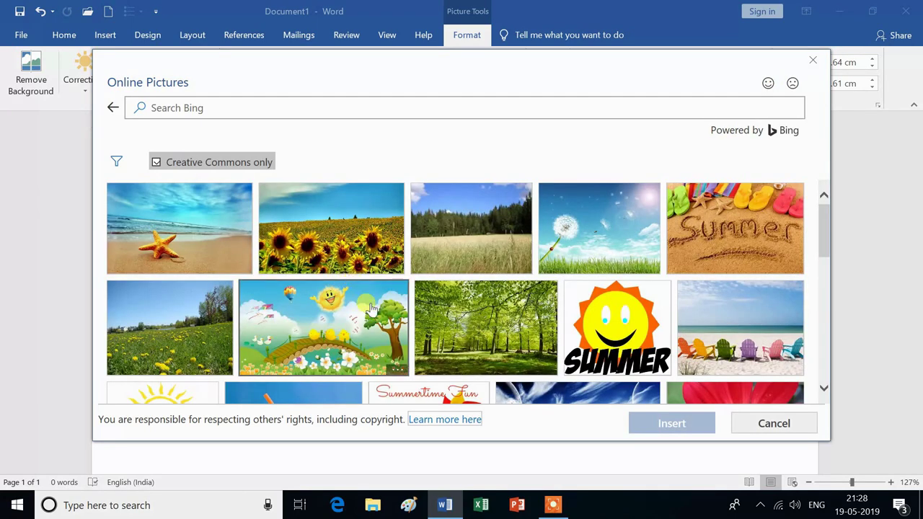
mouse_move(323, 328)
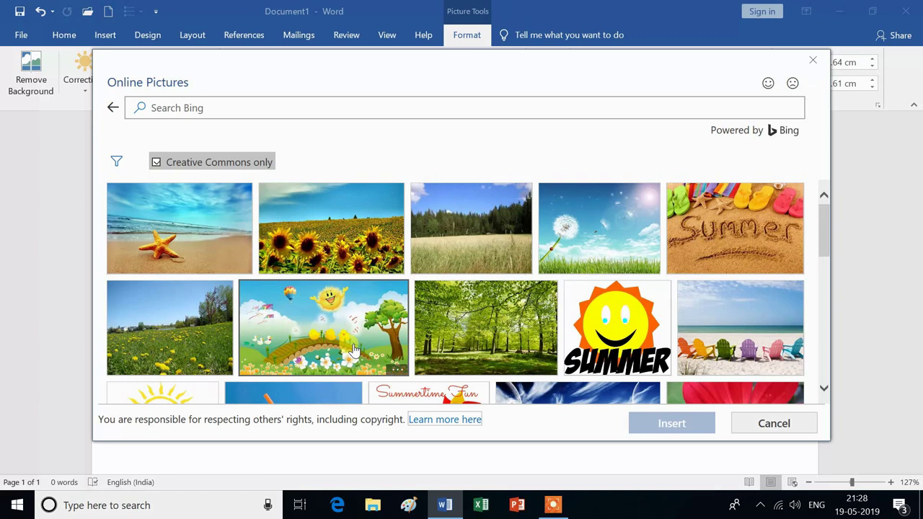
Replace the picture with the cartoon landscape of sun, clouds, trees and a winding path
scroll(354, 350, down, 2)
scroll(353, 350, down, 3)
scroll(354, 350, down, 3)
scroll(353, 350, down, 1)
scroll(353, 350, down, 1)
scroll(354, 350, down, 2)
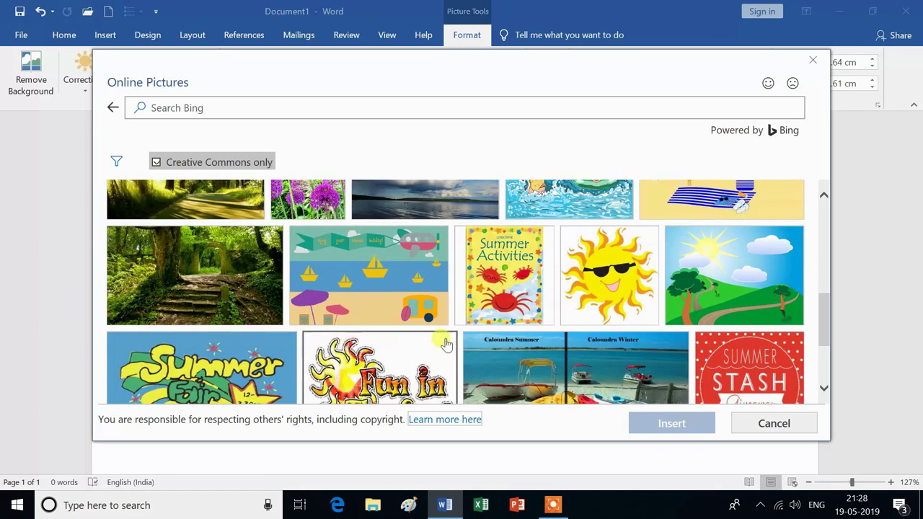
click(766, 282)
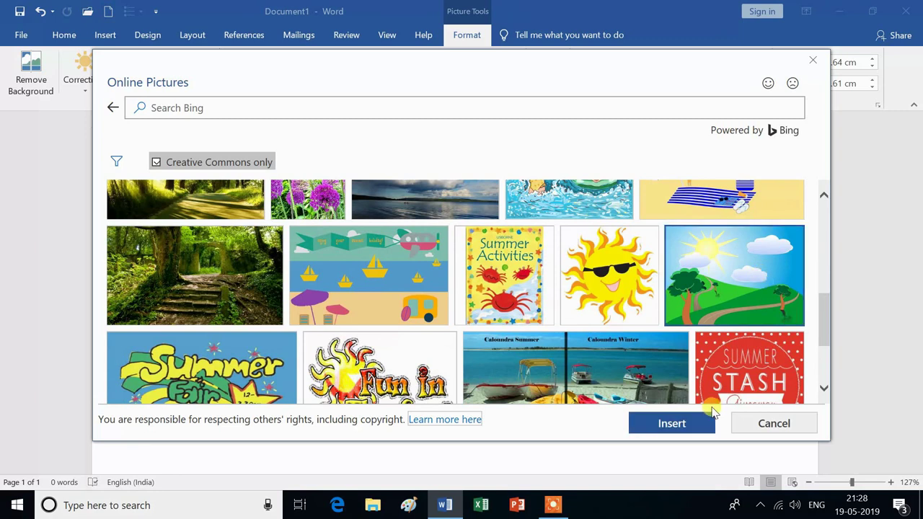
click(686, 423)
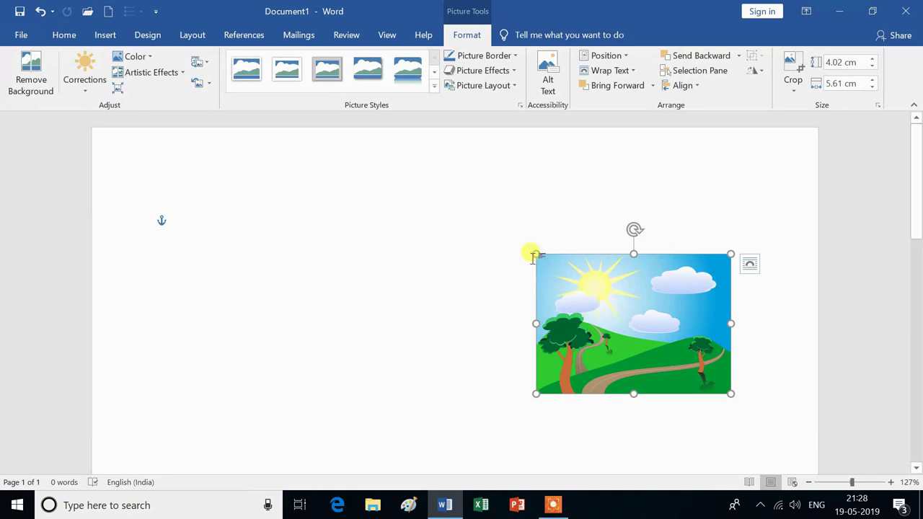
click(207, 63)
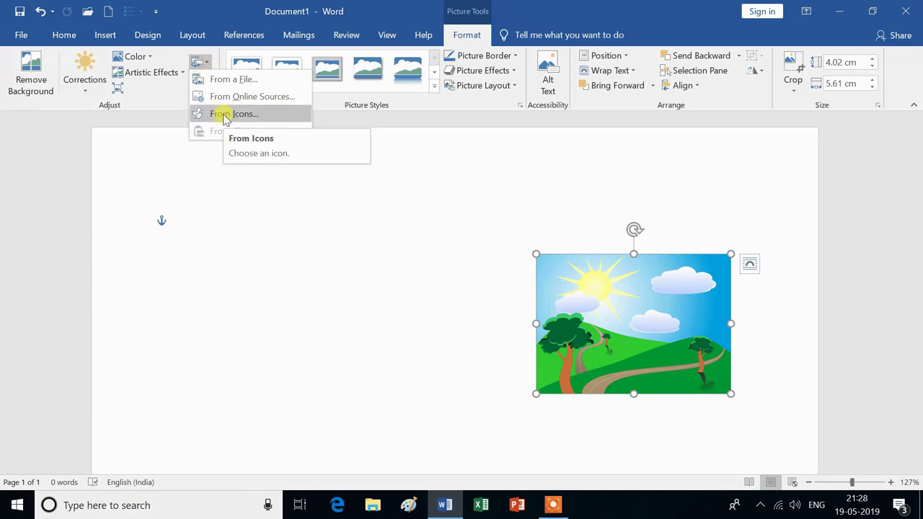
Replace the landscape with the black network-hub icon from the Communication icons
click(225, 115)
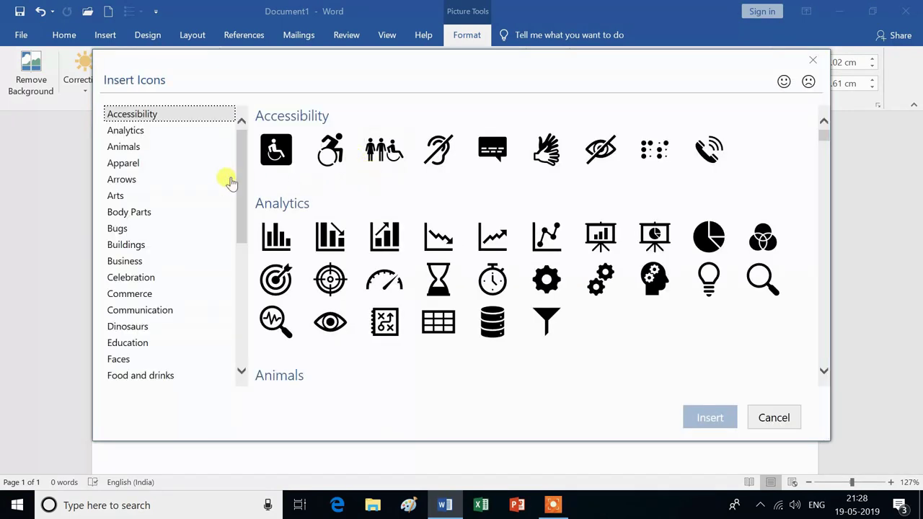
click(133, 132)
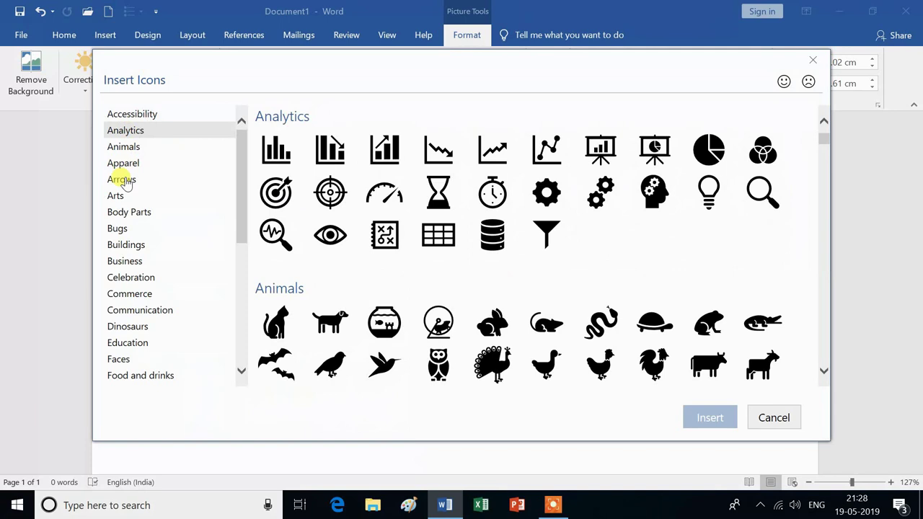
click(124, 180)
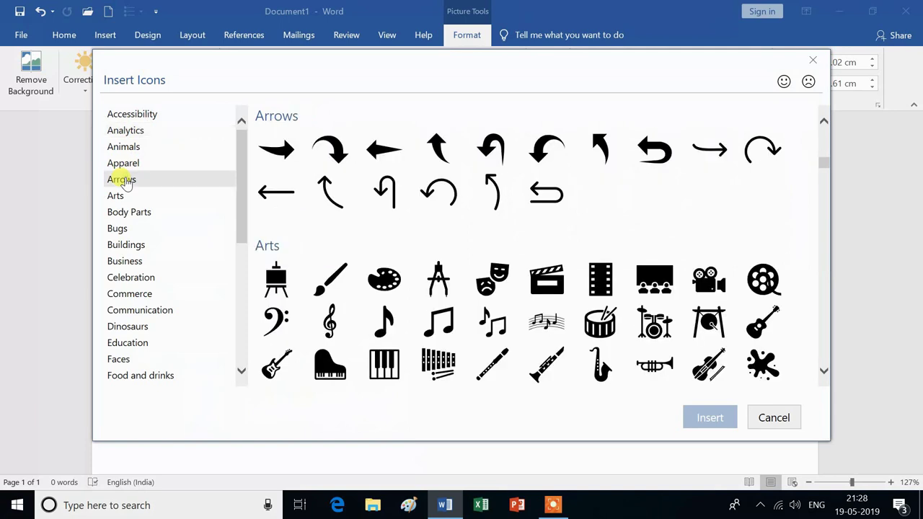
click(124, 263)
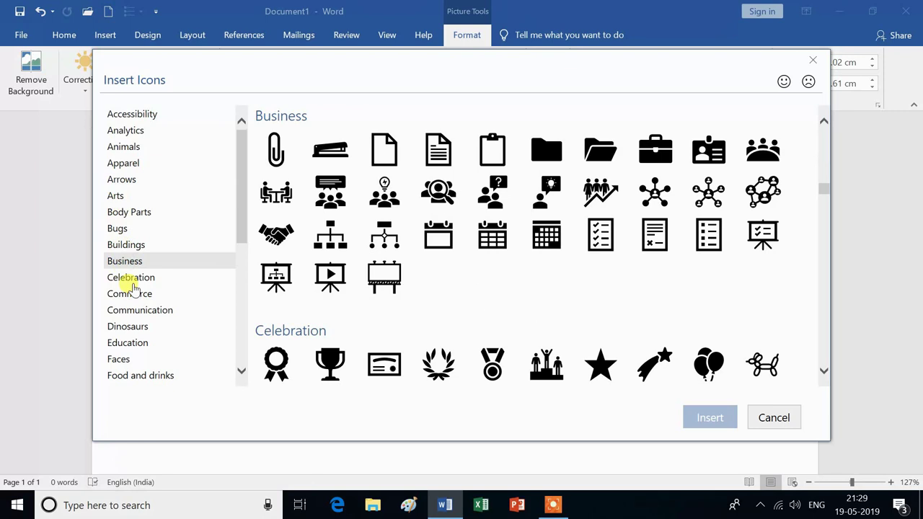
click(133, 286)
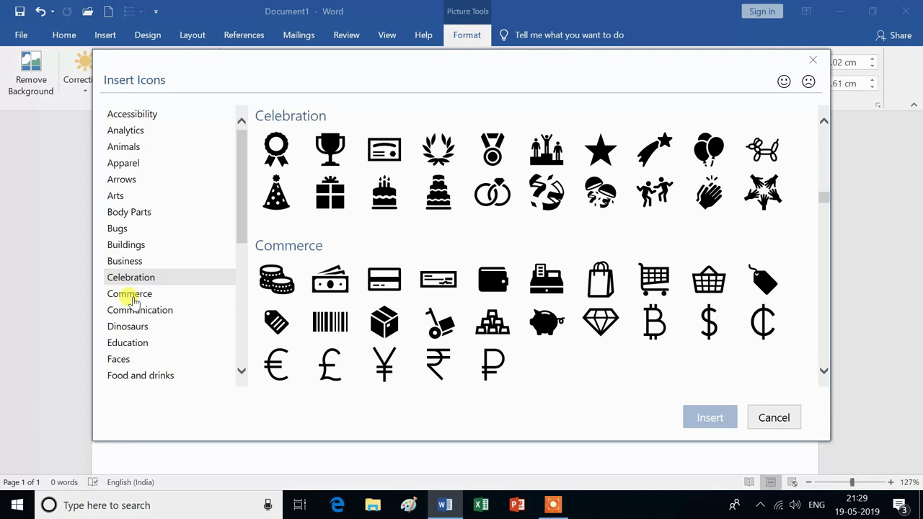
click(132, 298)
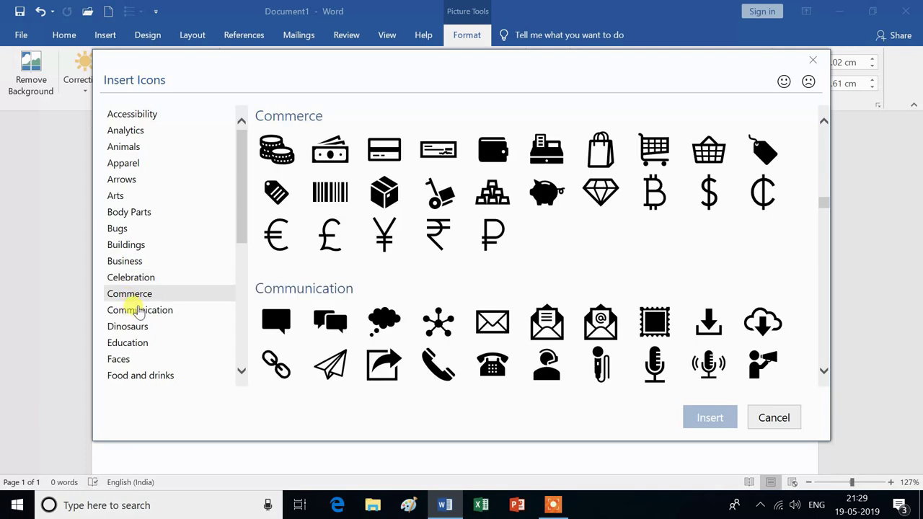
click(139, 311)
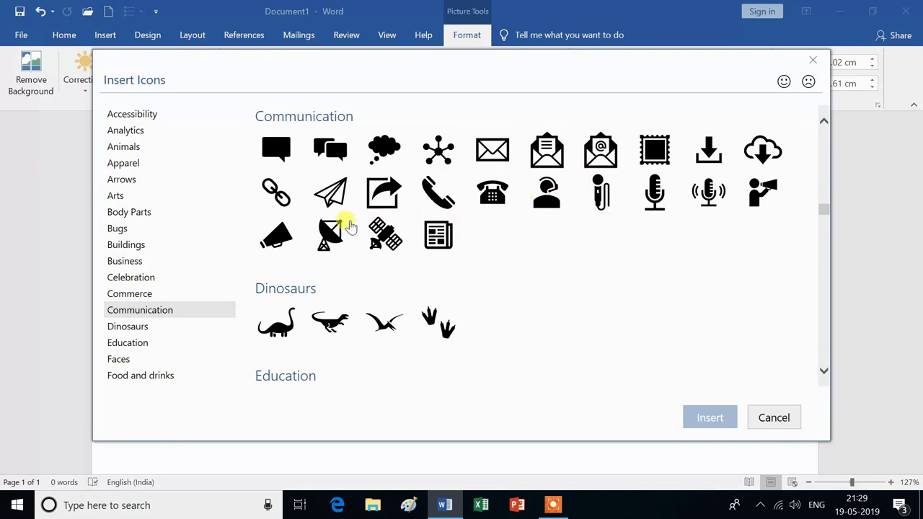
click(438, 150)
click(720, 425)
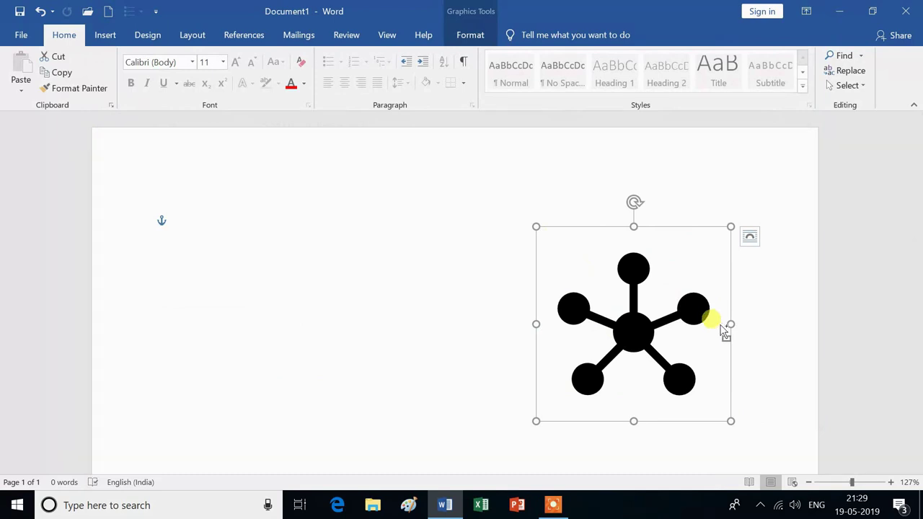
Undo the icon swap, preview white, beveled and reflected frame styles, then apply Metal Oval
key(ctrl+z)
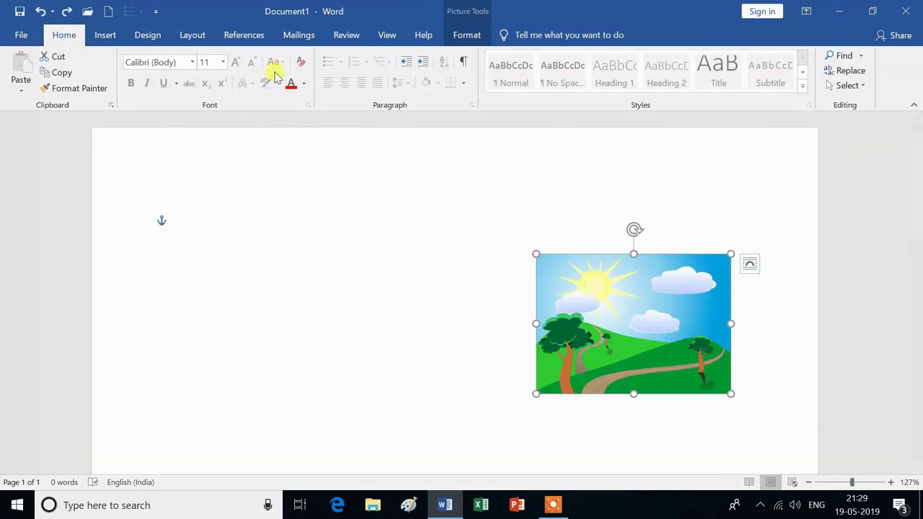
click(467, 35)
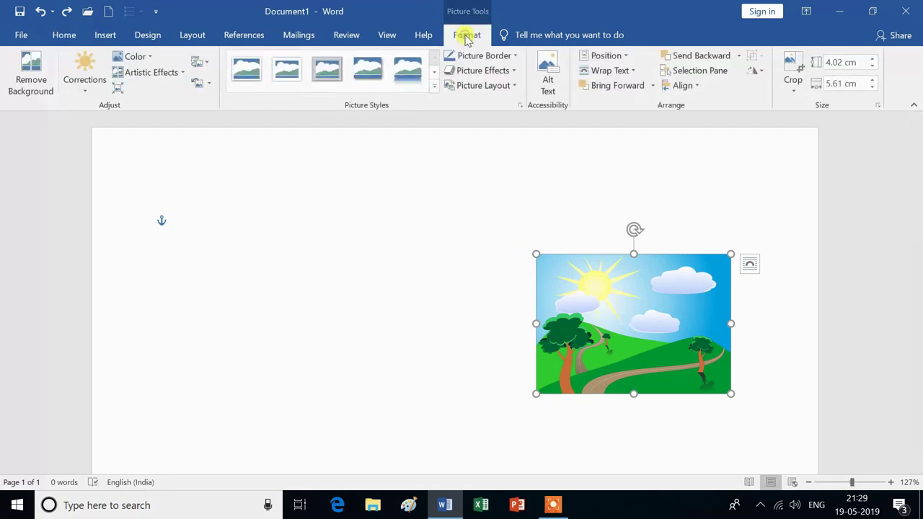
click(252, 75)
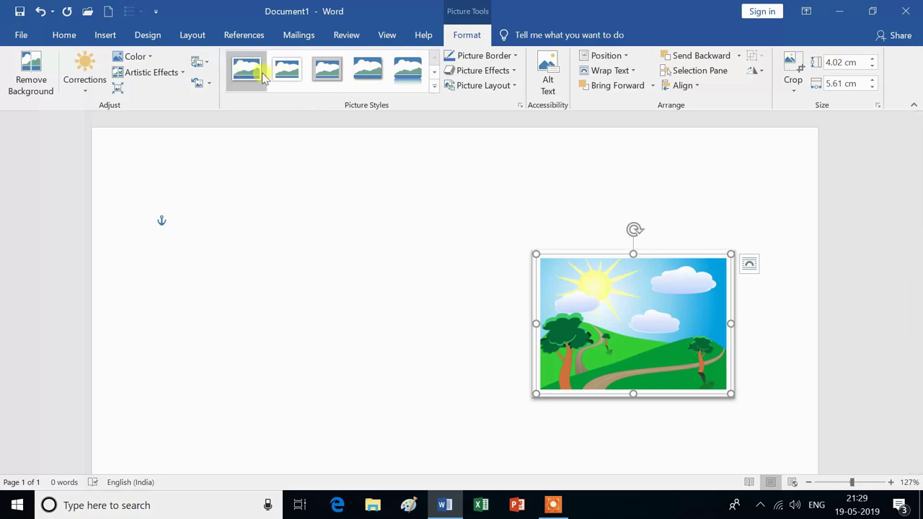
click(288, 77)
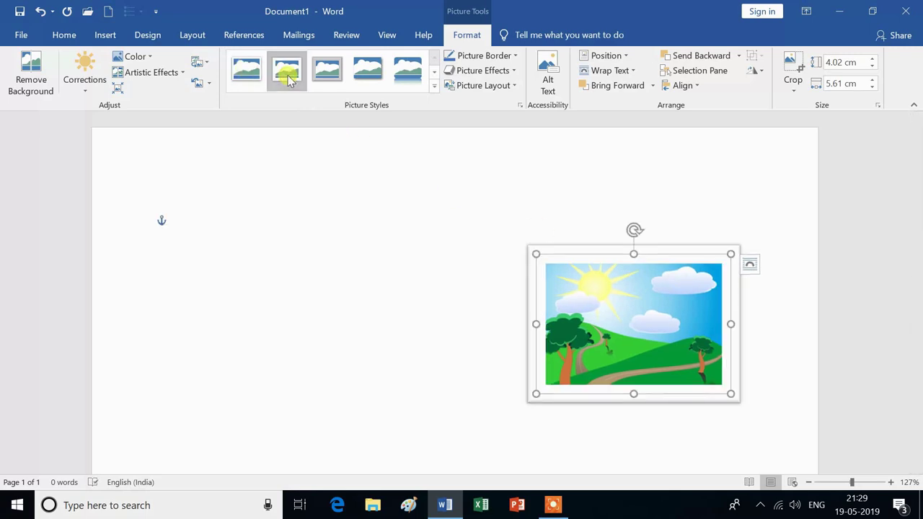
click(328, 78)
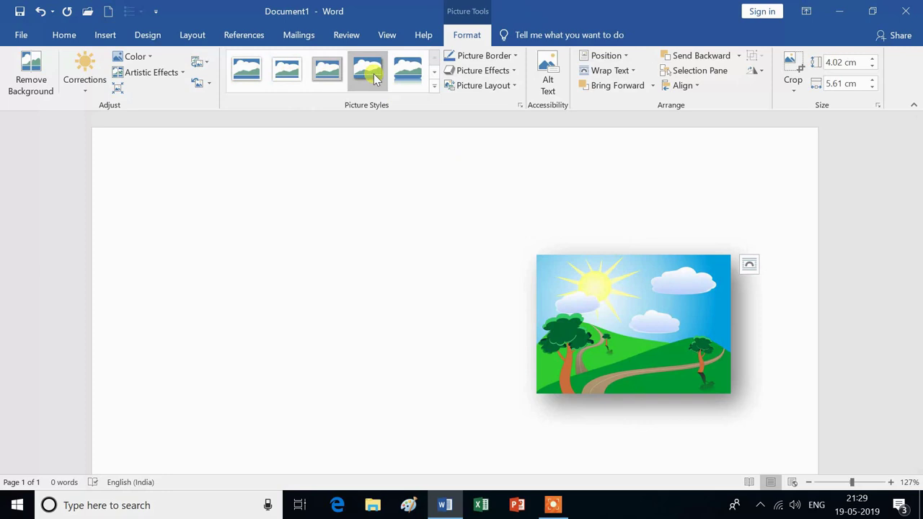
click(408, 77)
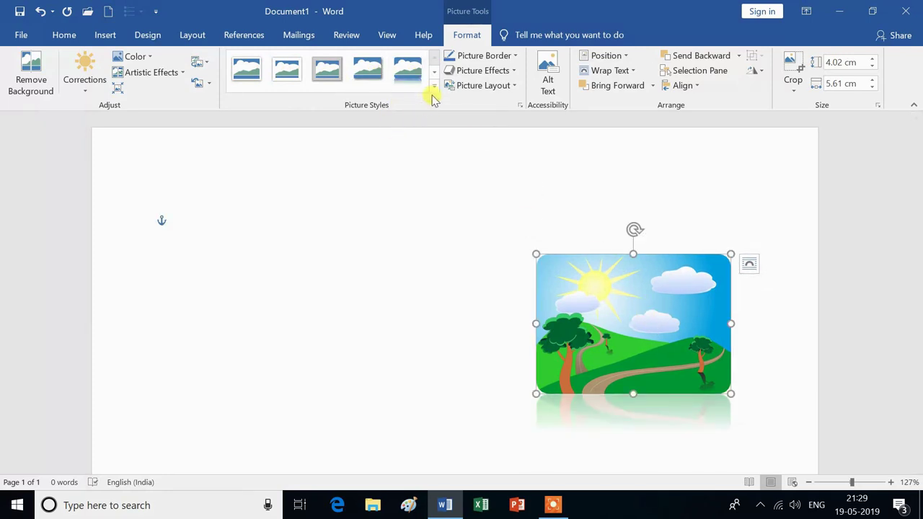
click(434, 88)
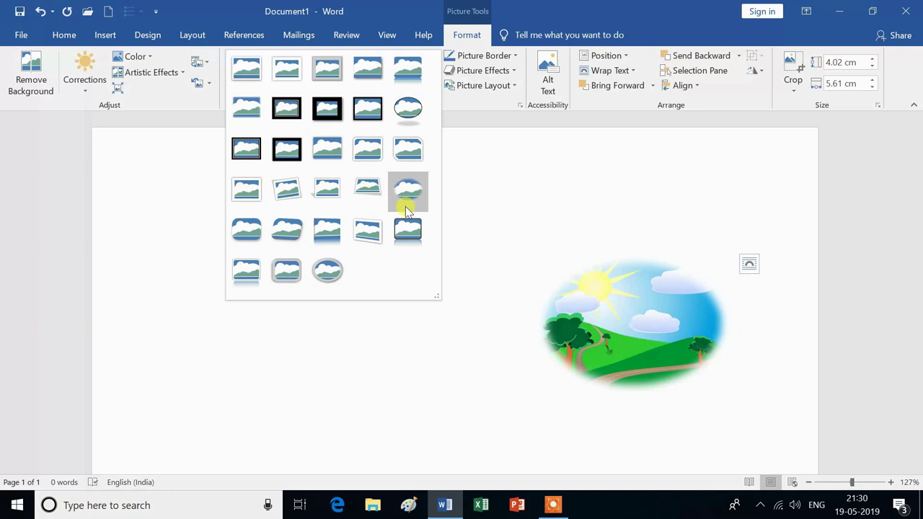
click(331, 278)
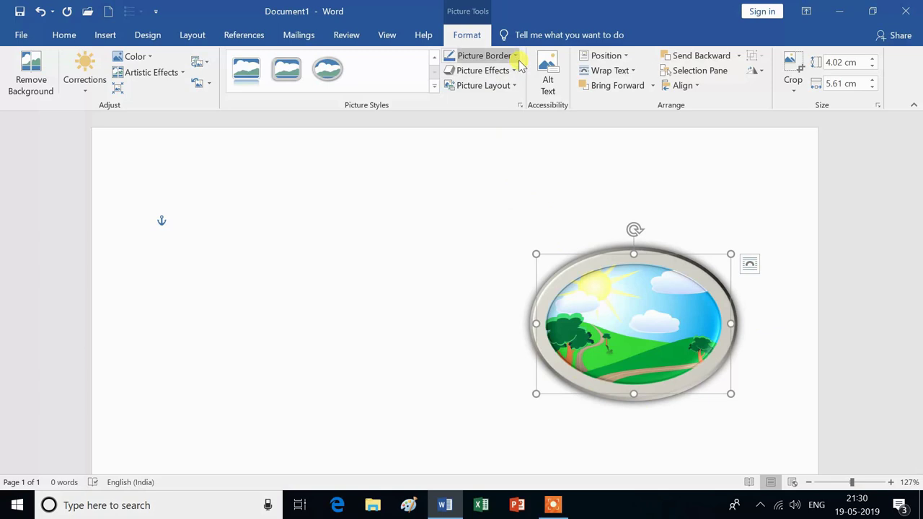
Undo Metal Oval, apply the rounded metal frame style, and set the picture border to Yellow
key(ctrl+z)
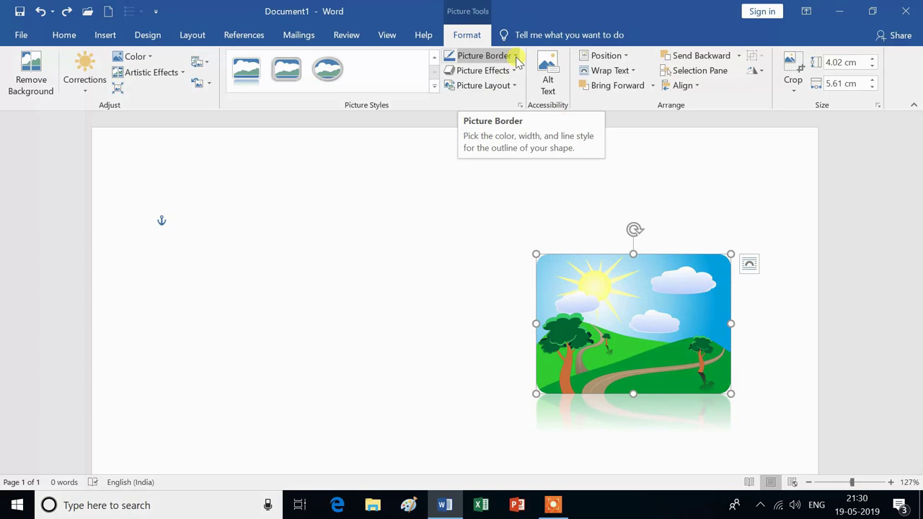
click(298, 74)
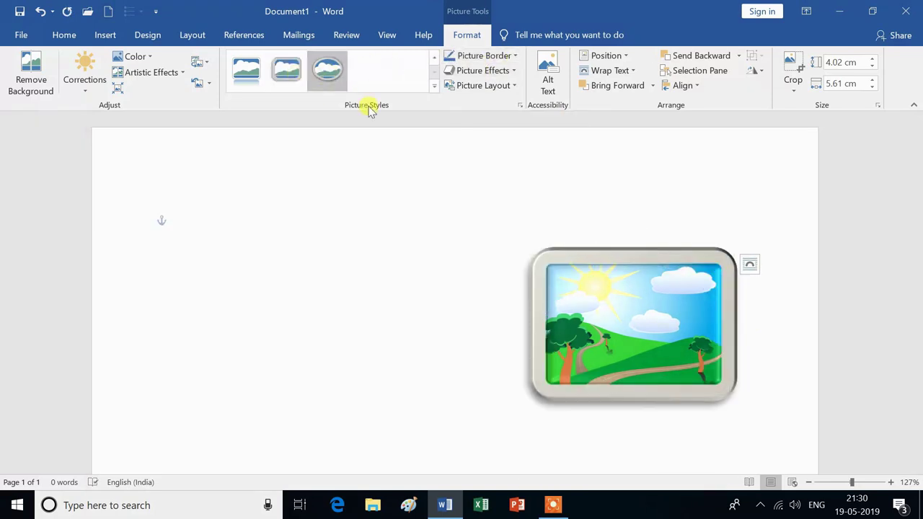
click(516, 56)
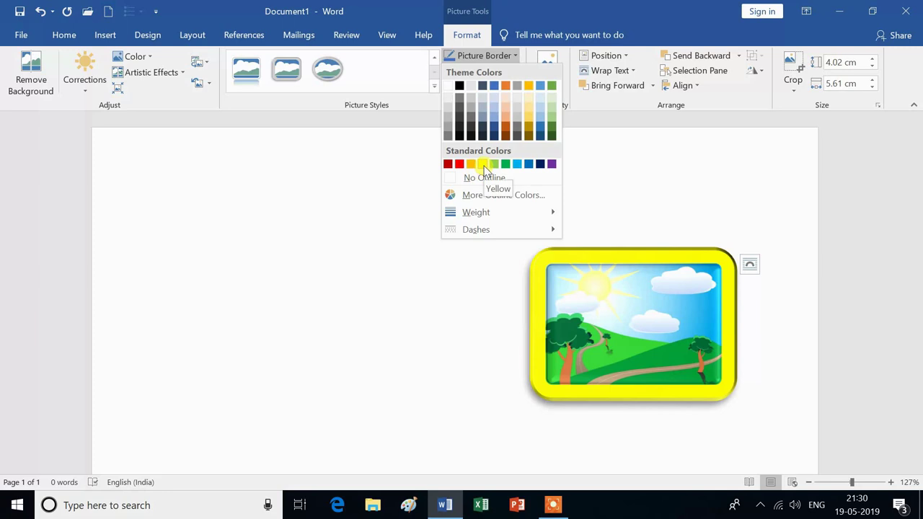
click(482, 165)
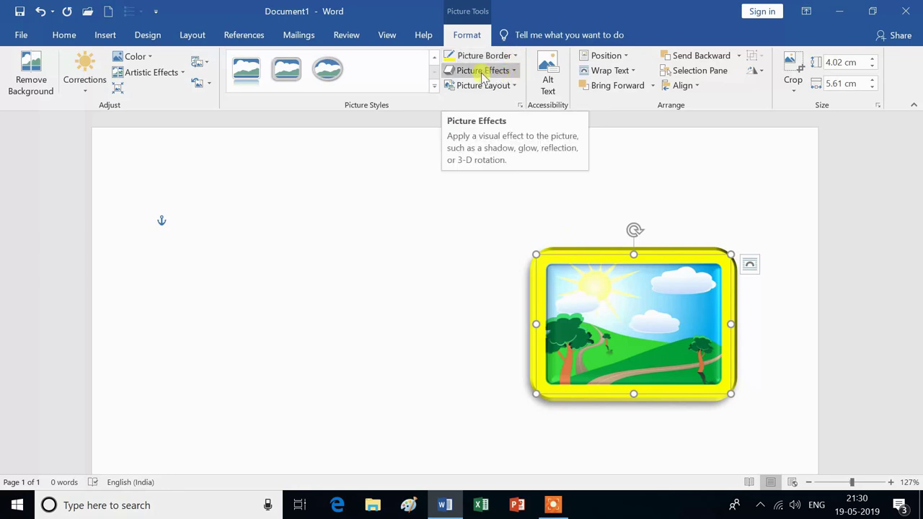
Add an orange glow variation from Picture Effects > Glow to the landscape picture
click(513, 72)
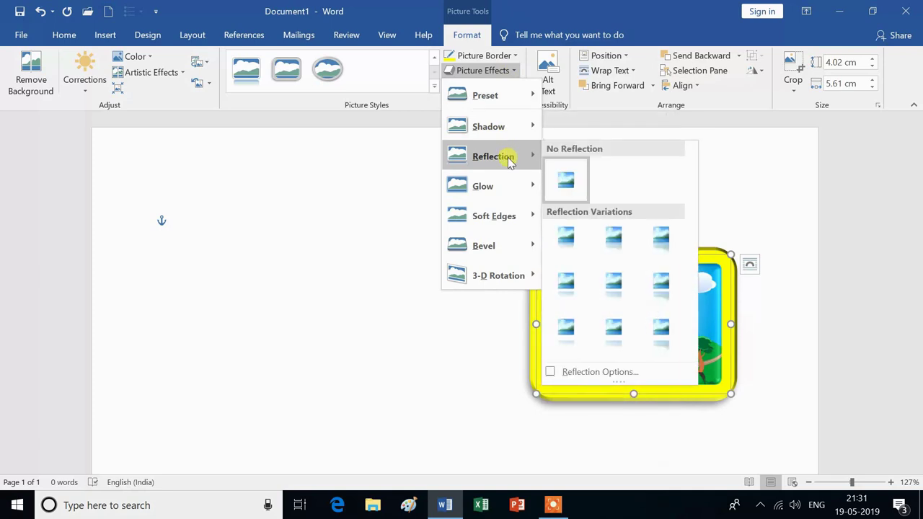
mouse_move(483, 186)
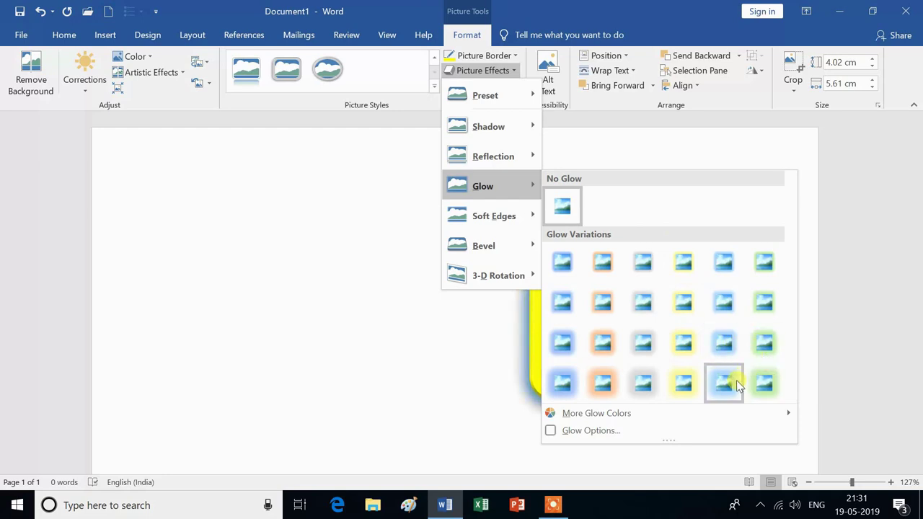
click(599, 381)
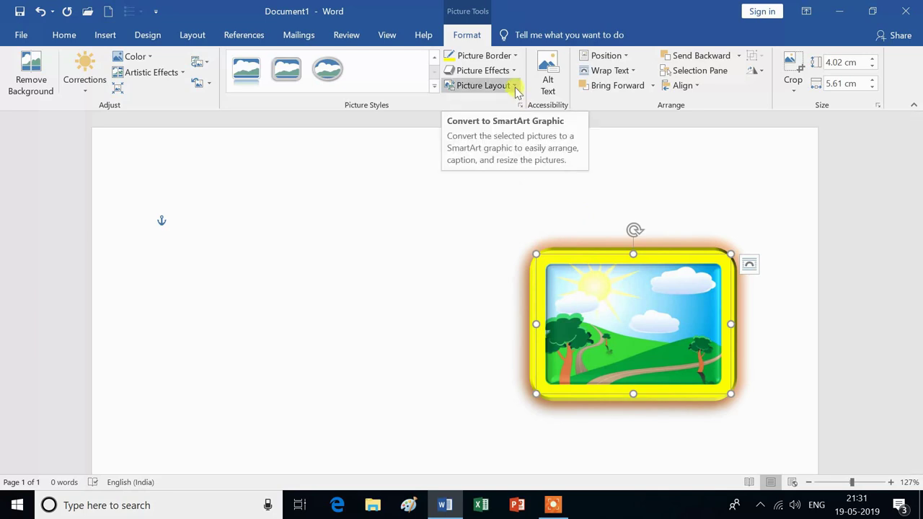
Convert the picture to a SmartArt layout, trying Accented Picture before settling on Circular Picture Callout
click(515, 86)
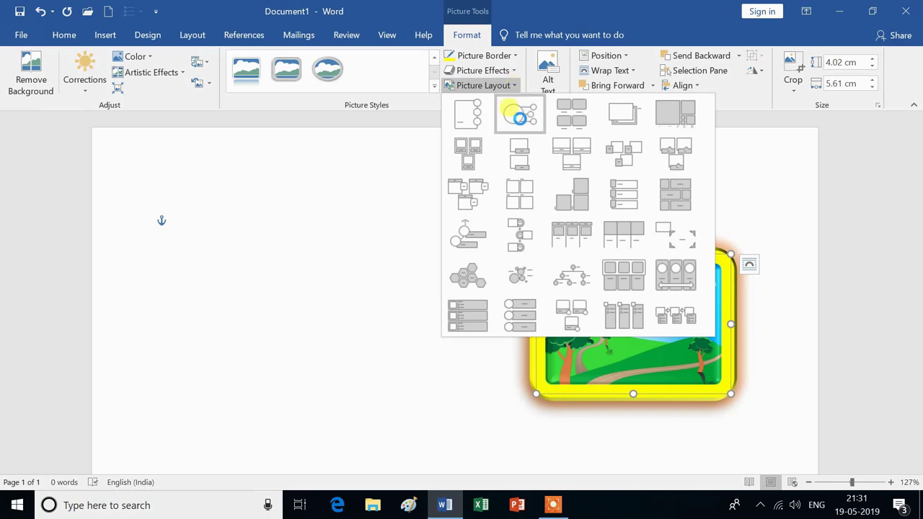
click(520, 115)
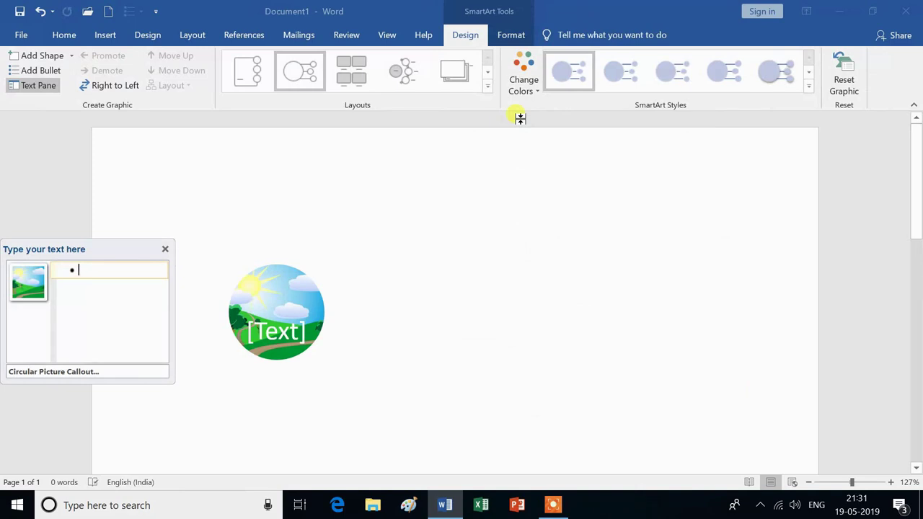
click(256, 74)
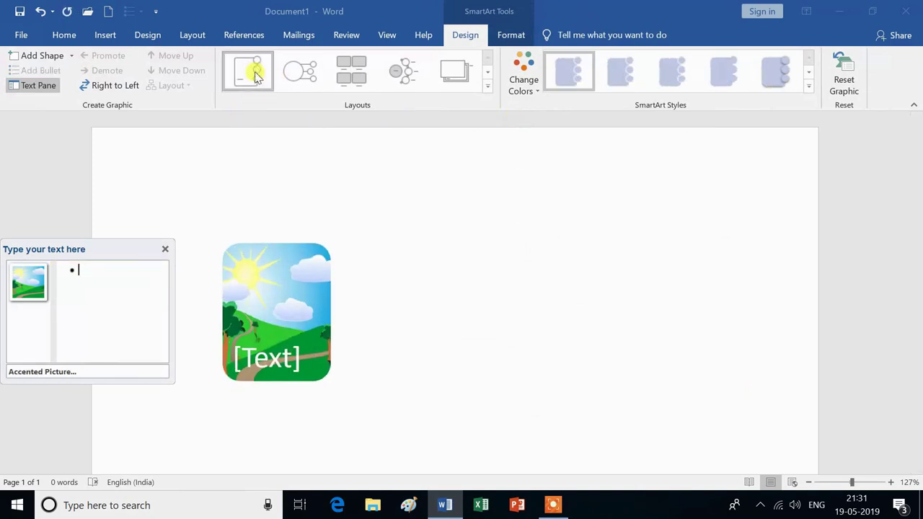
click(309, 75)
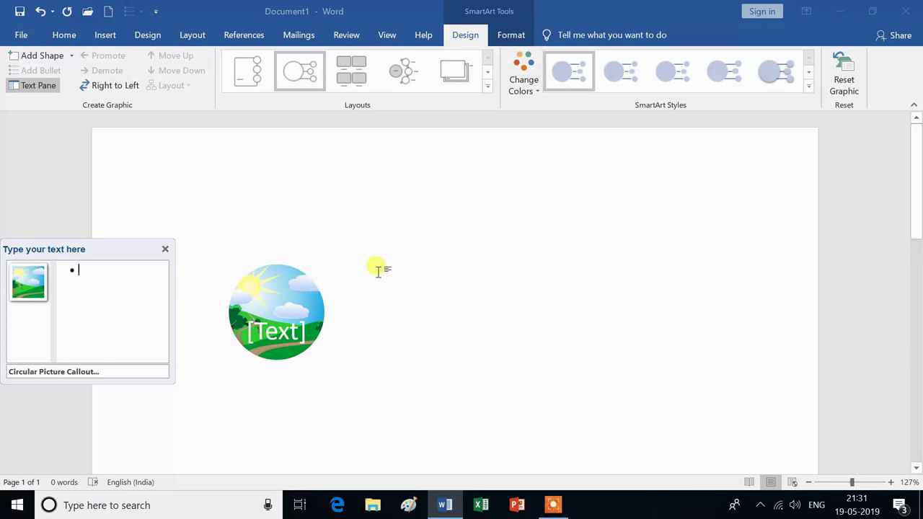
Caption the callout 'asd' and add a second picture circle to the graphic
text(asd)
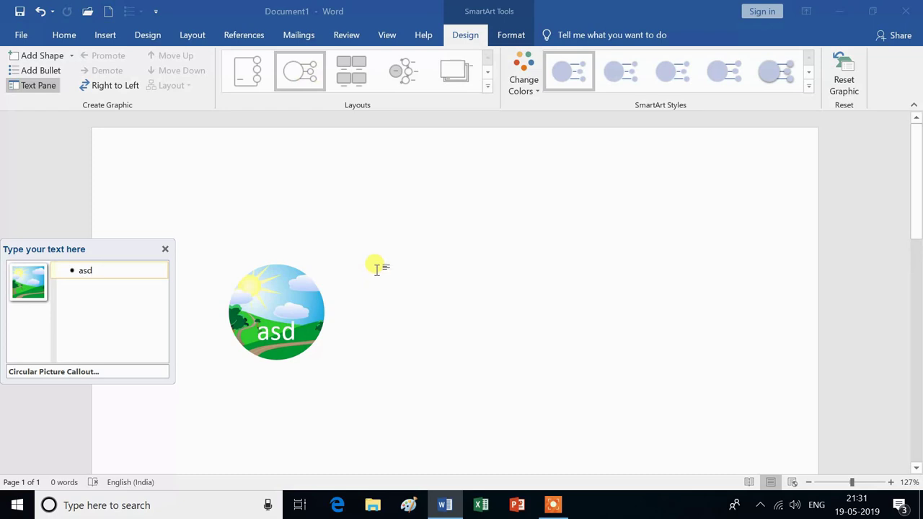
click(376, 269)
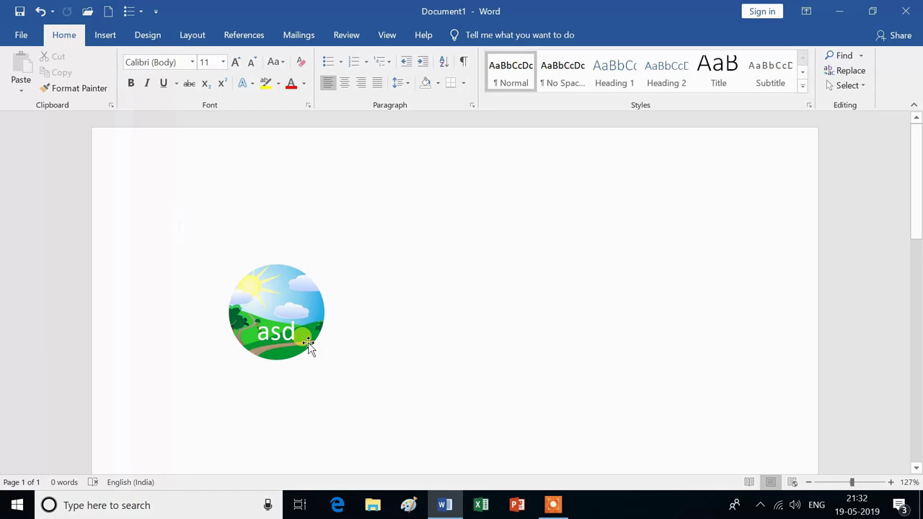
click(283, 308)
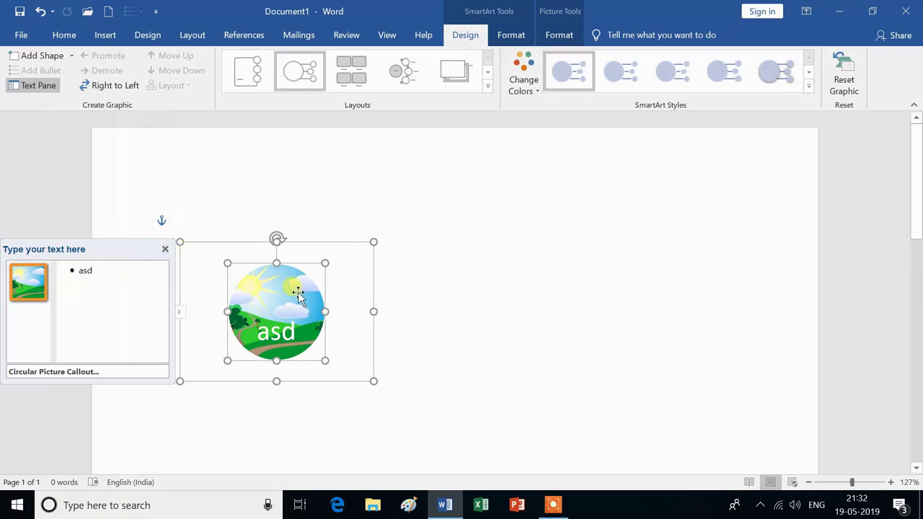
click(60, 60)
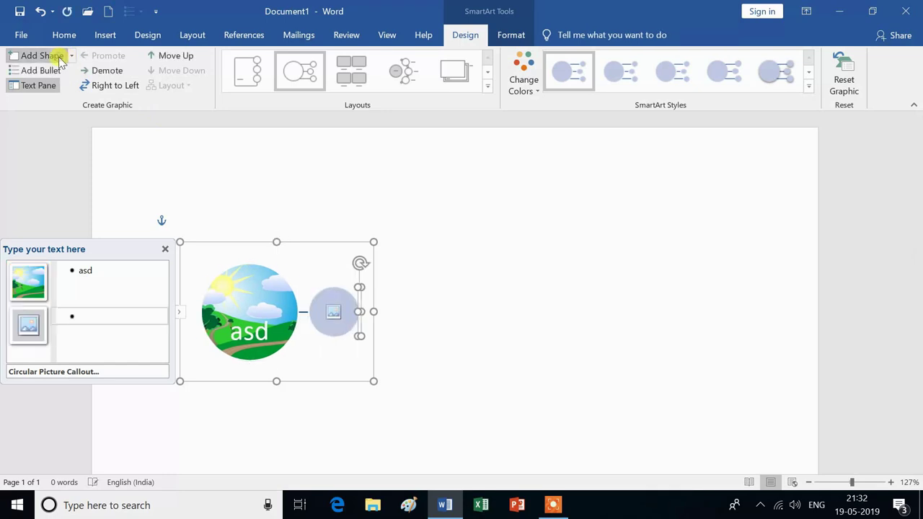
Fill the empty circle with the flowers 7 image from saved files
click(336, 313)
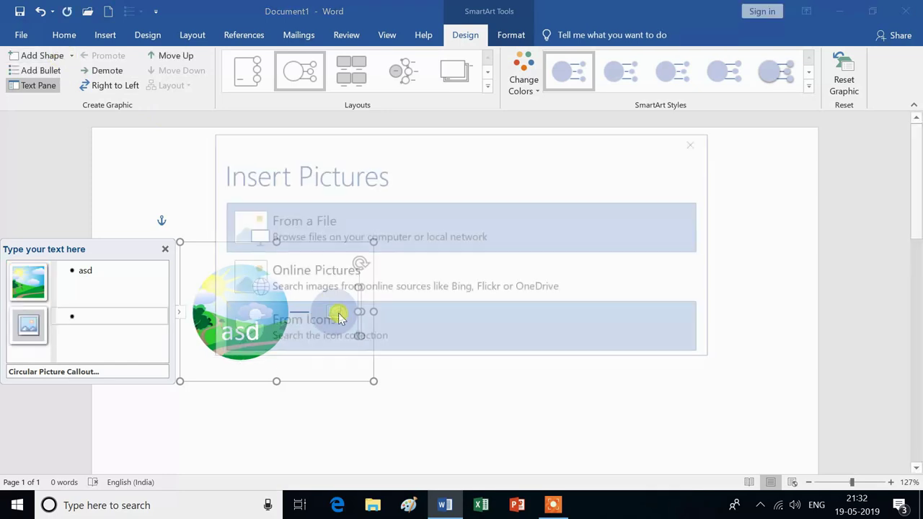
click(309, 225)
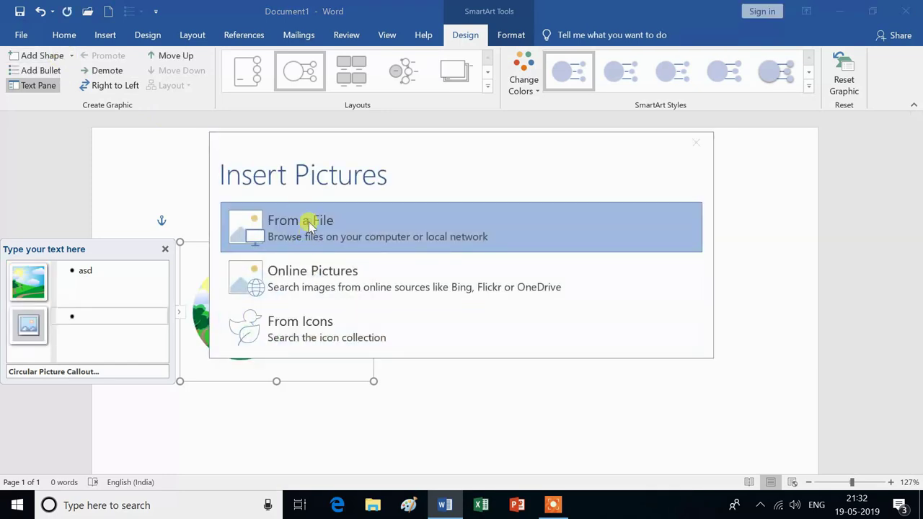
scroll(308, 224, down, 5)
scroll(309, 224, down, 3)
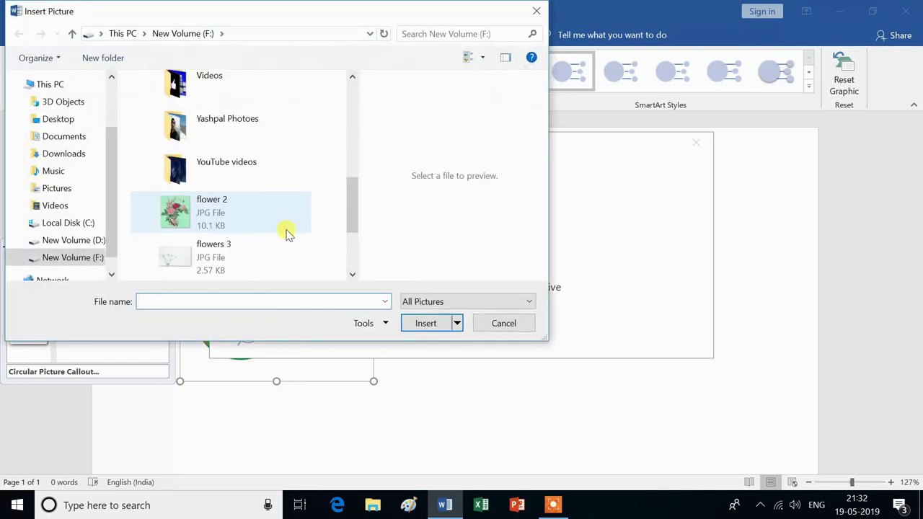
scroll(238, 261, down, 2)
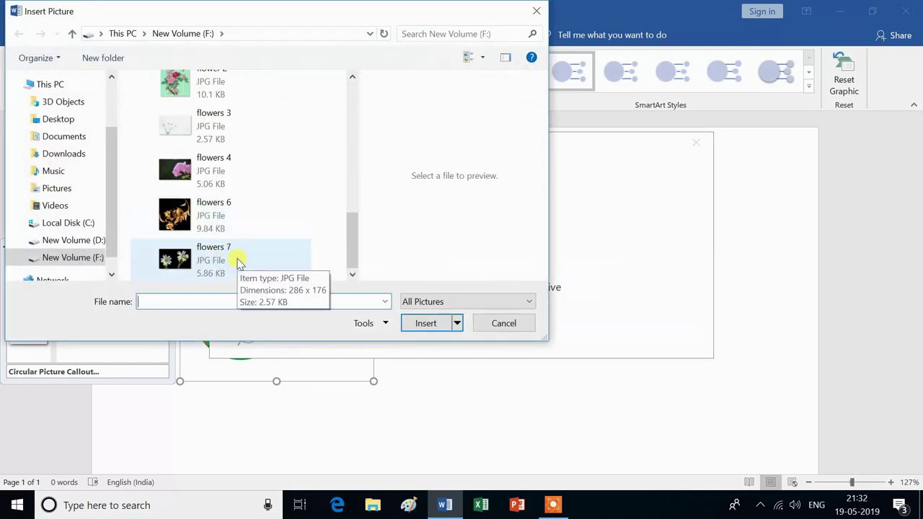
click(215, 268)
click(426, 324)
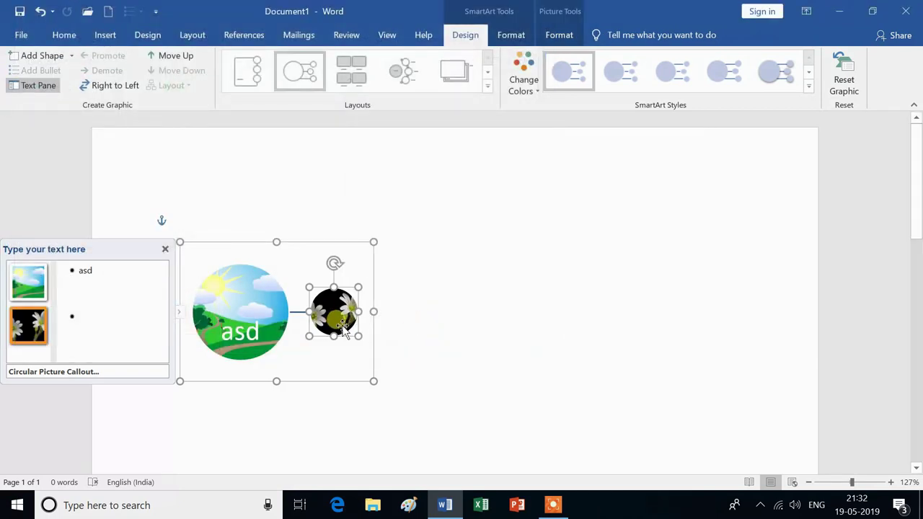
Widen the flower circle into an ellipse and try moving it to first position and back
drag(343, 328, 361, 325)
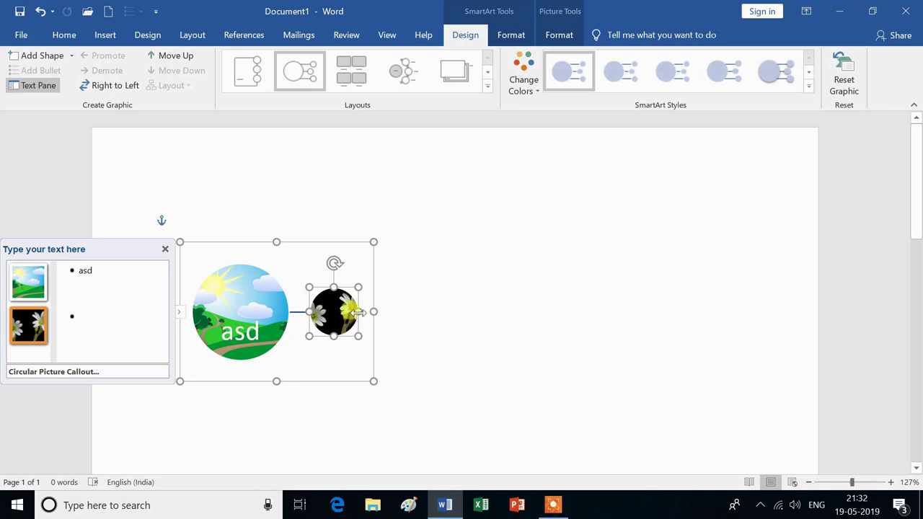
mouse_move(365, 312)
mouse_down()
mouse_move(375, 312)
mouse_move(309, 325)
mouse_up()
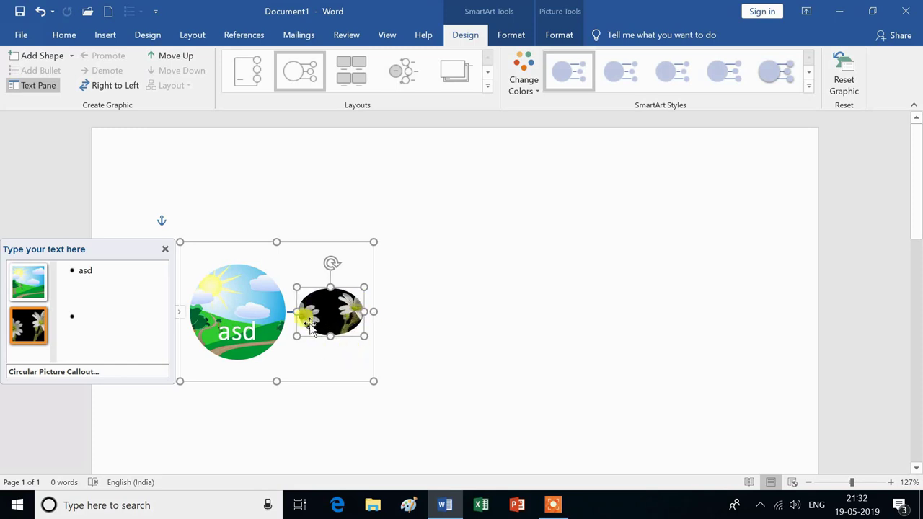
drag(308, 325, 308, 324)
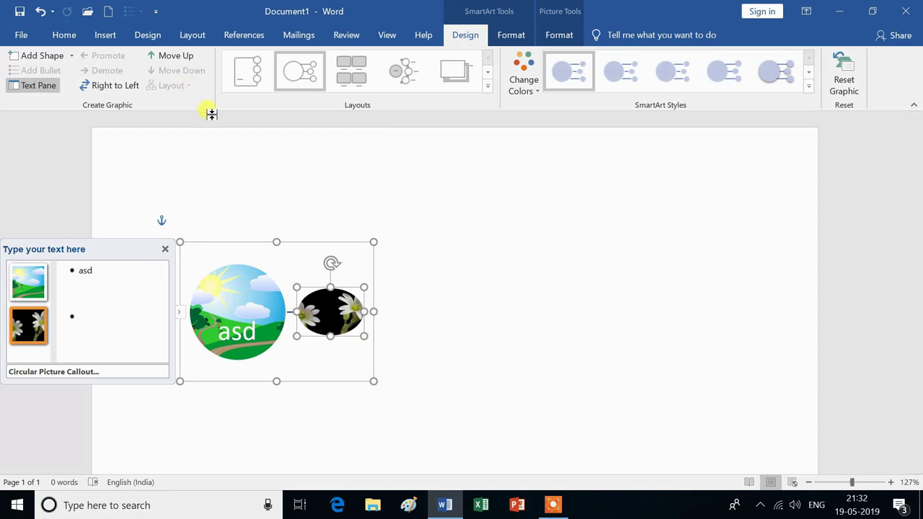
click(193, 60)
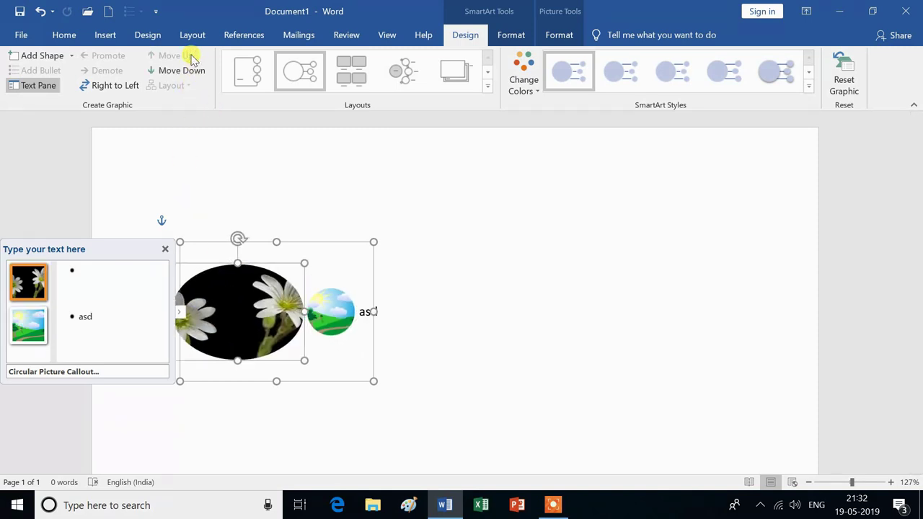
click(189, 70)
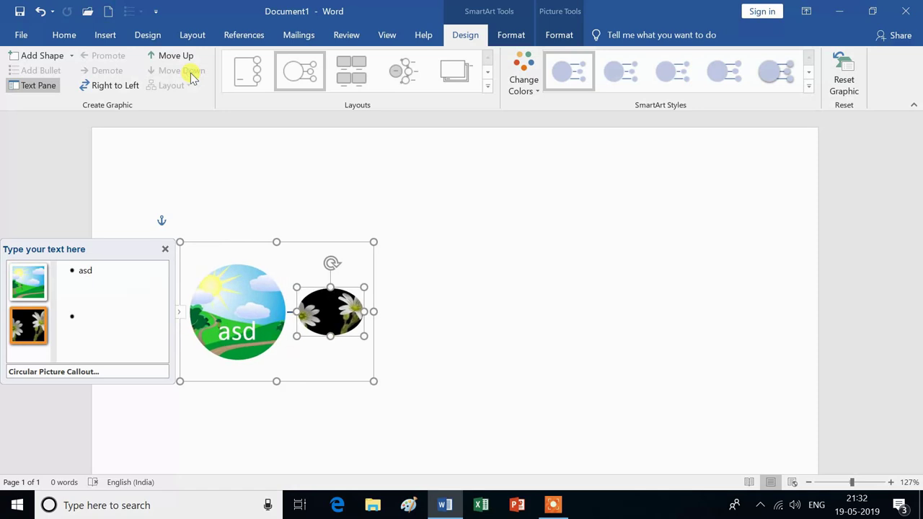
drag(248, 315, 343, 322)
text(=rand)
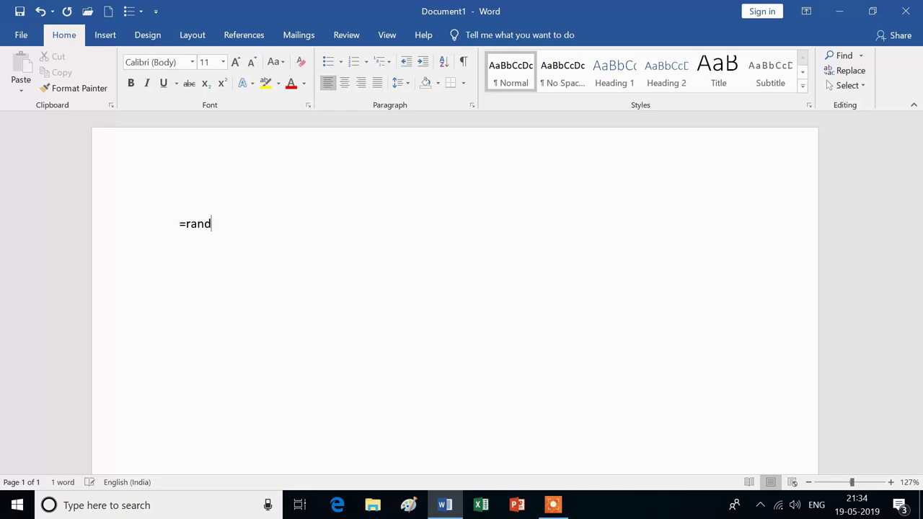
Complete =rand() to generate sample paragraphs and place the cursor after the first paragraph
text(())
key(Return)
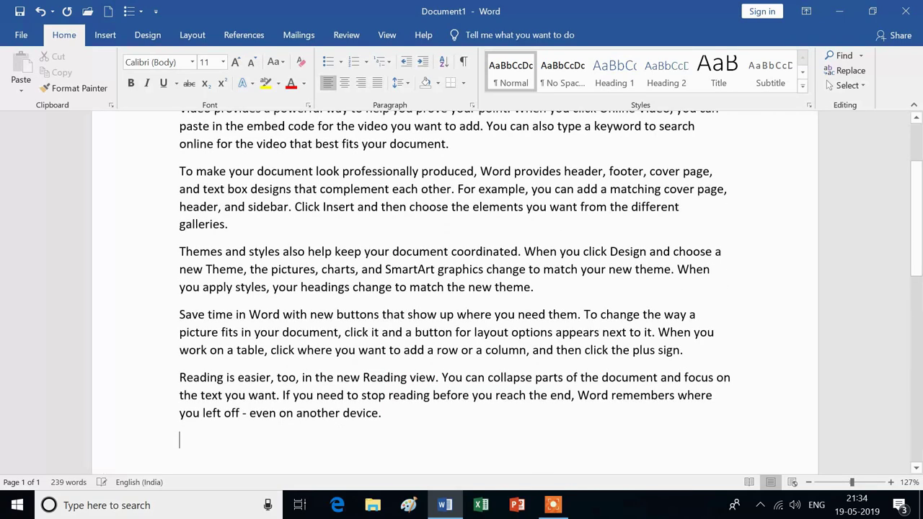
scroll(454, 288, up, 2)
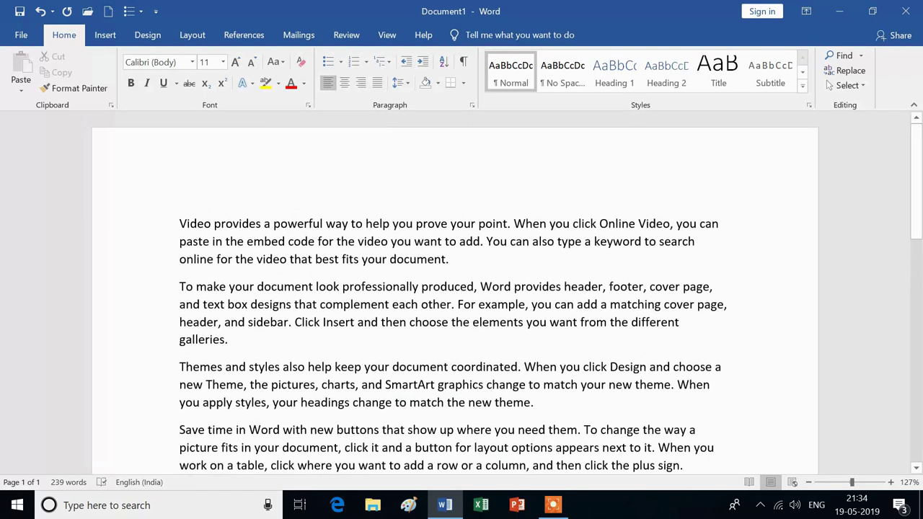
click(459, 259)
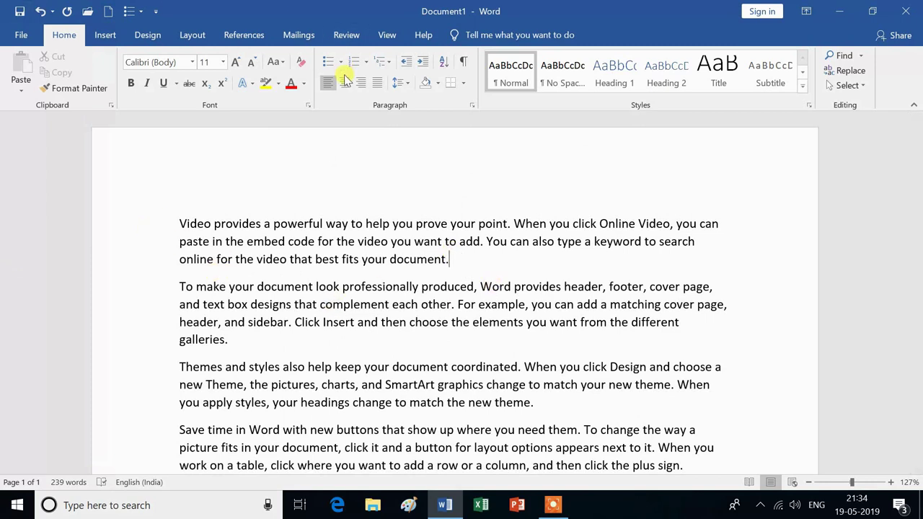
click(107, 34)
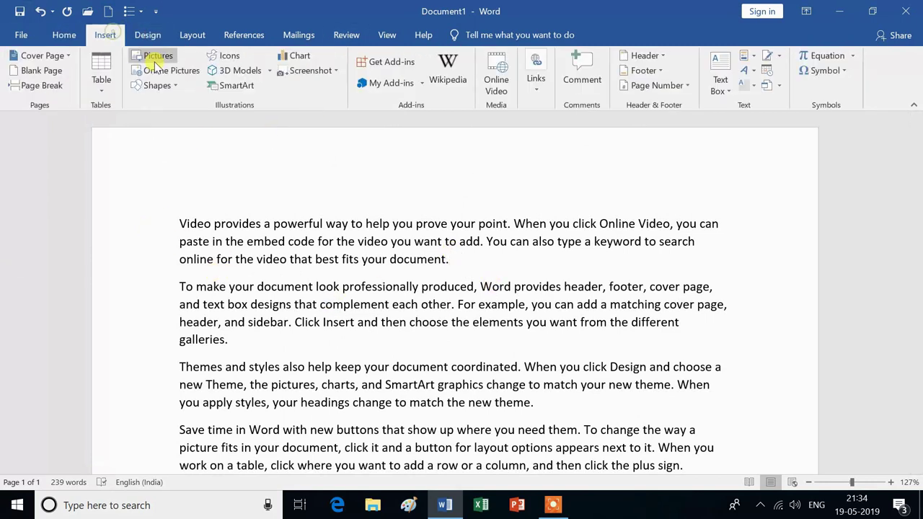
Insert the flower 2 picture after the first paragraph and shrink it to 3.23 cm by 4.3 cm
click(165, 63)
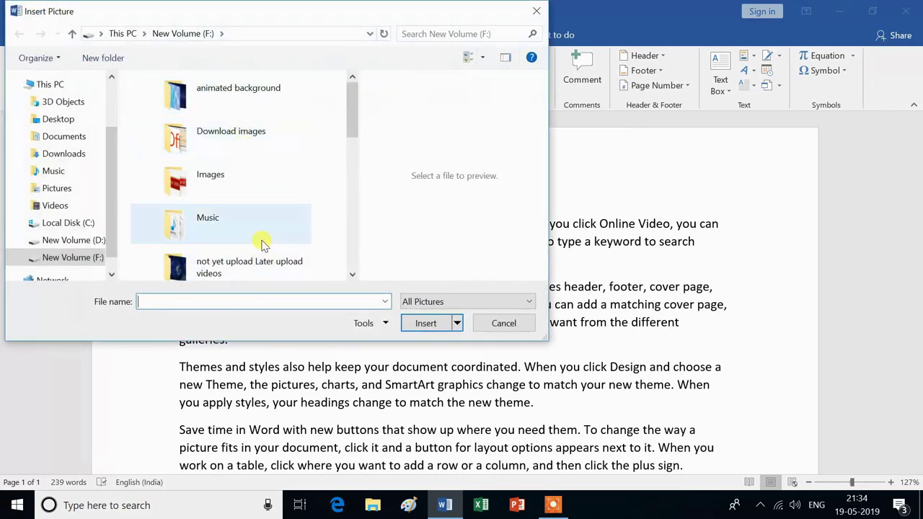
scroll(262, 245, down, 3)
scroll(262, 245, down, 5)
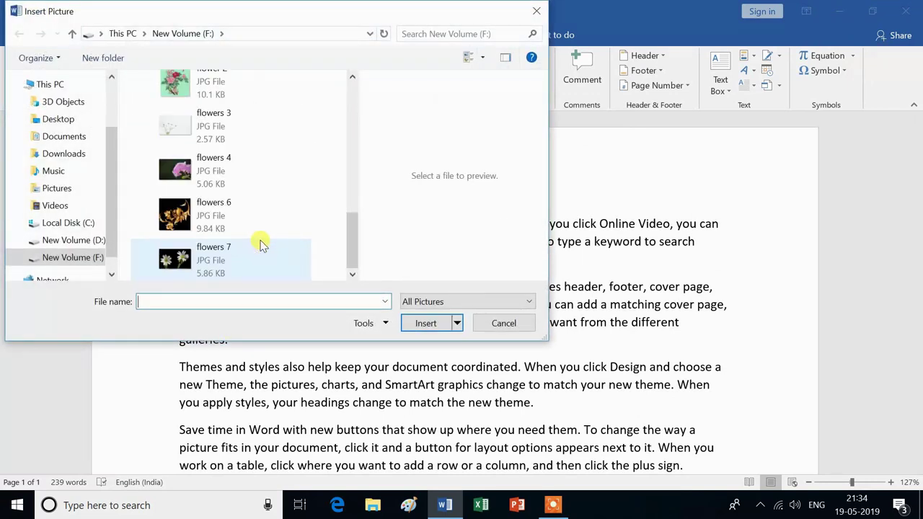
click(204, 92)
click(427, 321)
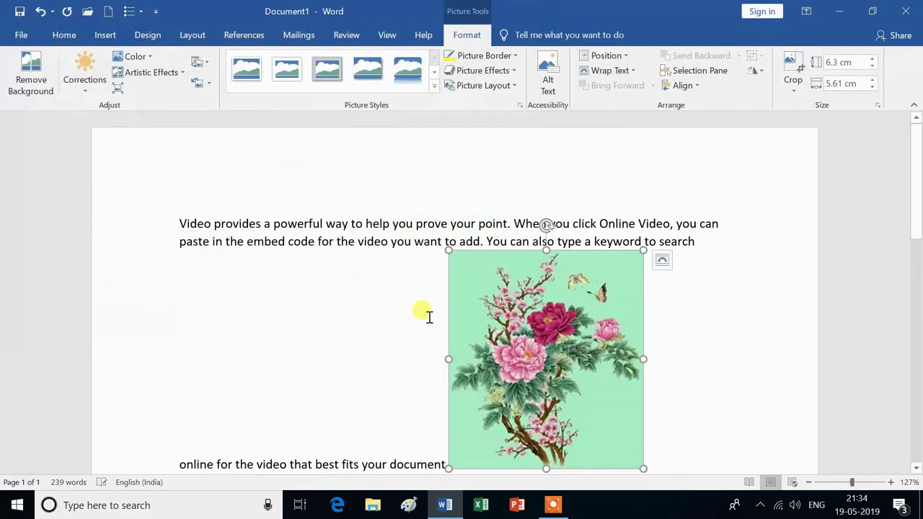
drag(546, 468, 546, 362)
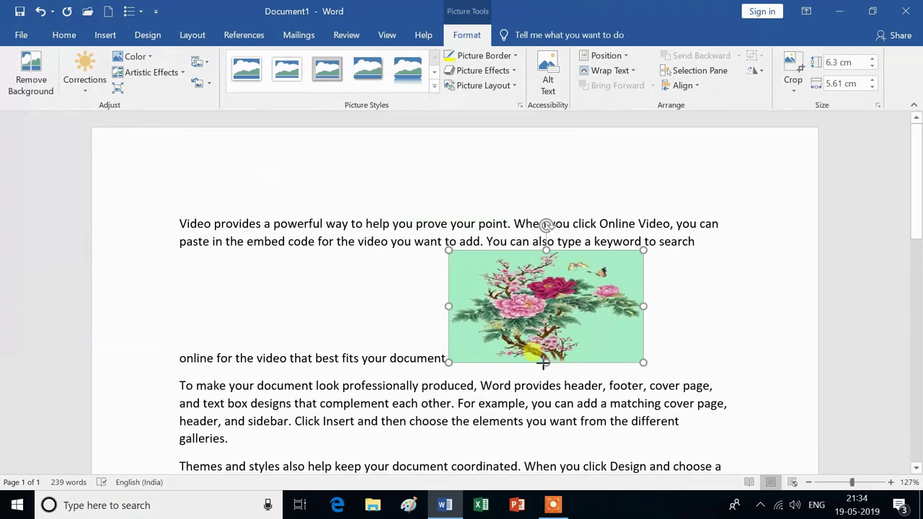
drag(644, 305, 598, 306)
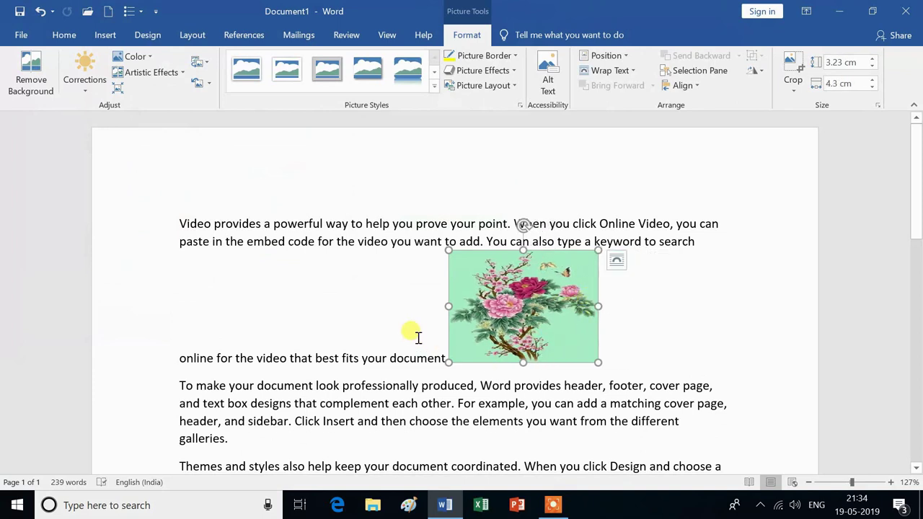
Try Middle Right, then position the flower picture Top Center with Square Text Wrapping
click(626, 58)
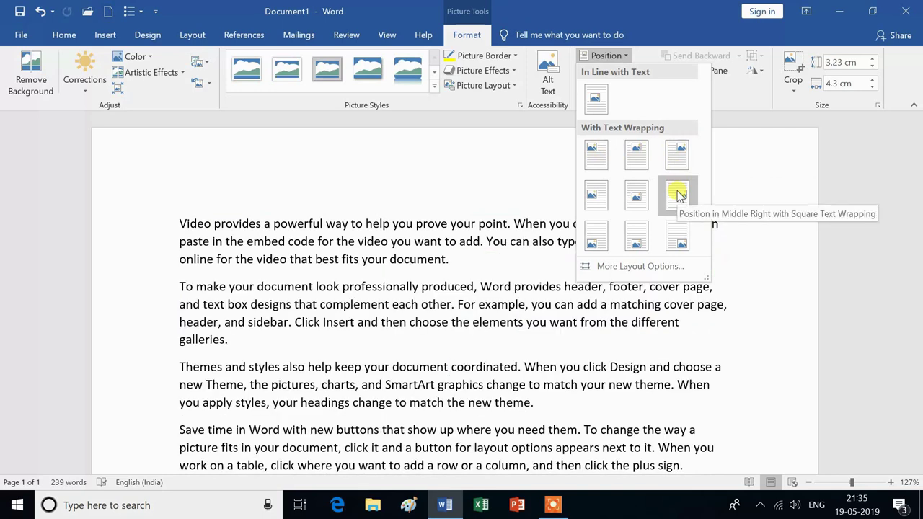
click(678, 193)
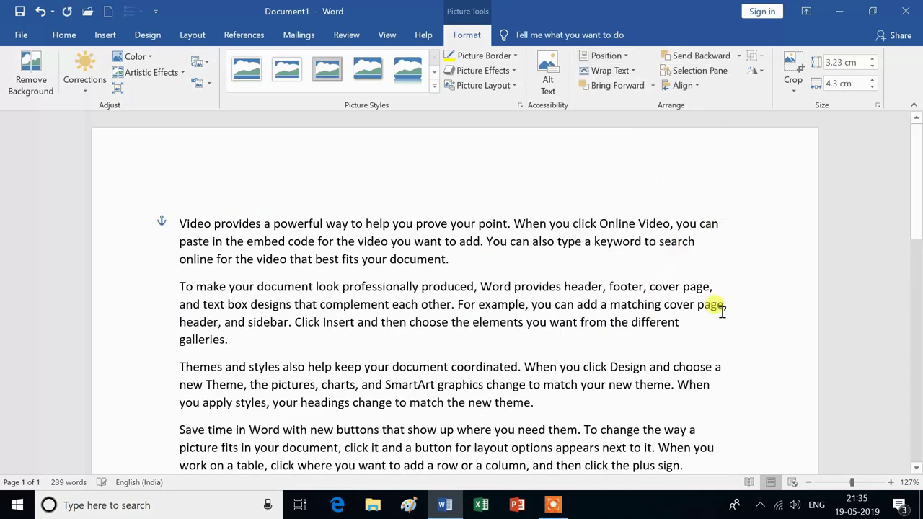
scroll(721, 310, down, 3)
scroll(721, 310, down, 2)
scroll(721, 310, down, 3)
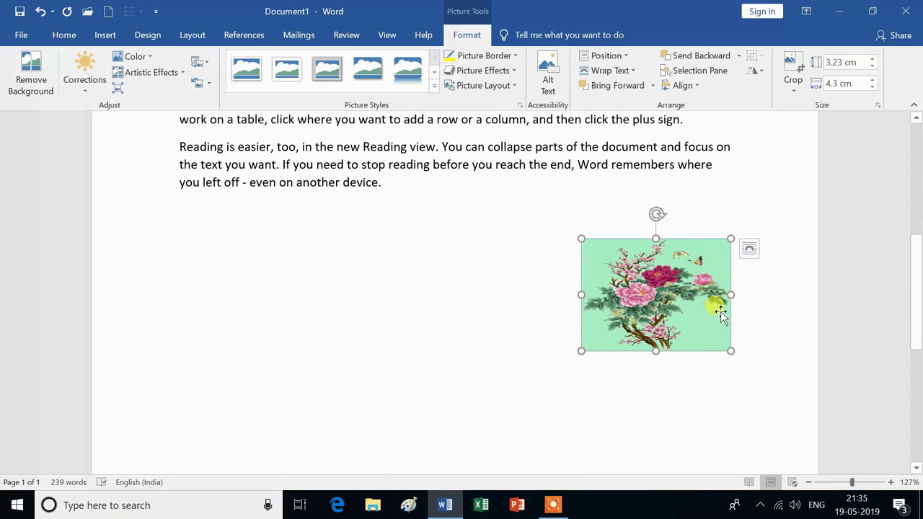
scroll(721, 310, up, 4)
scroll(721, 310, up, 3)
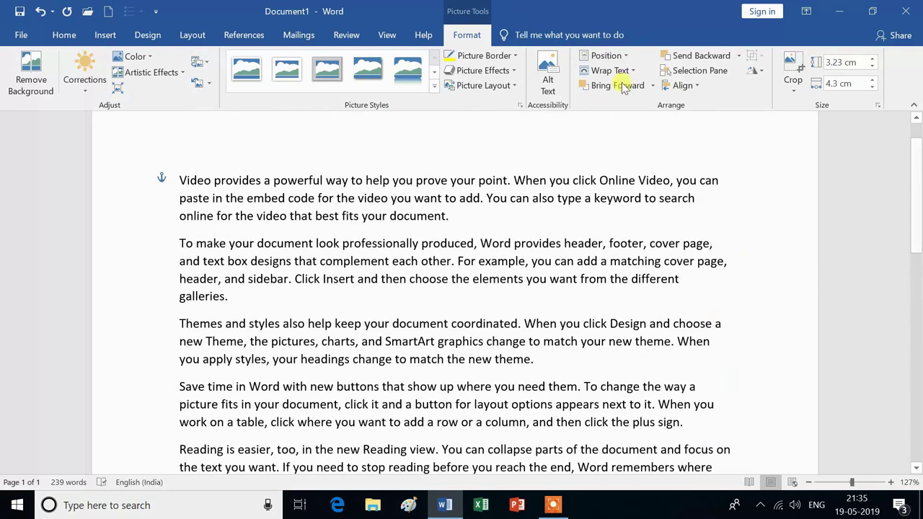
click(629, 57)
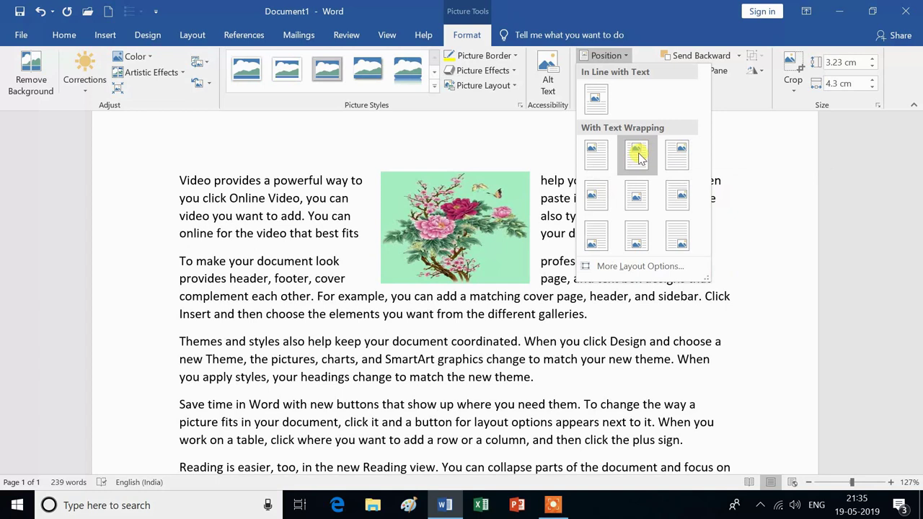
click(637, 156)
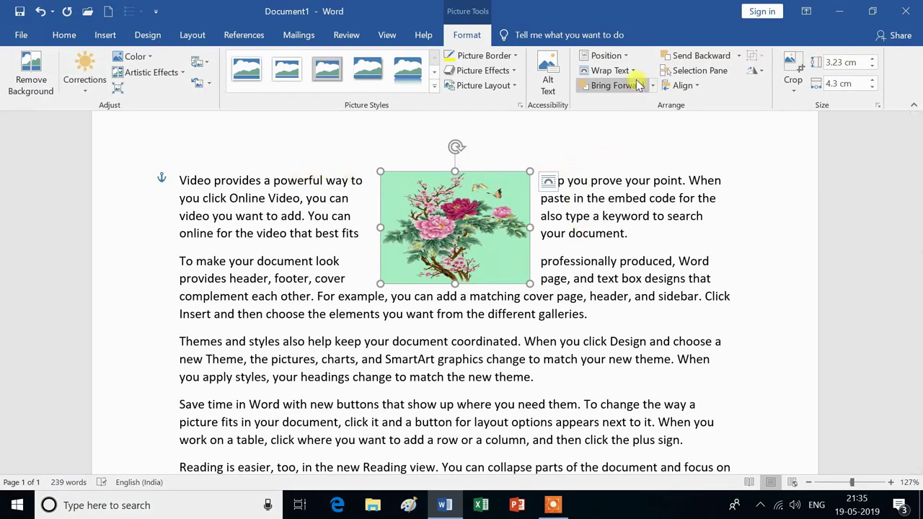
click(637, 71)
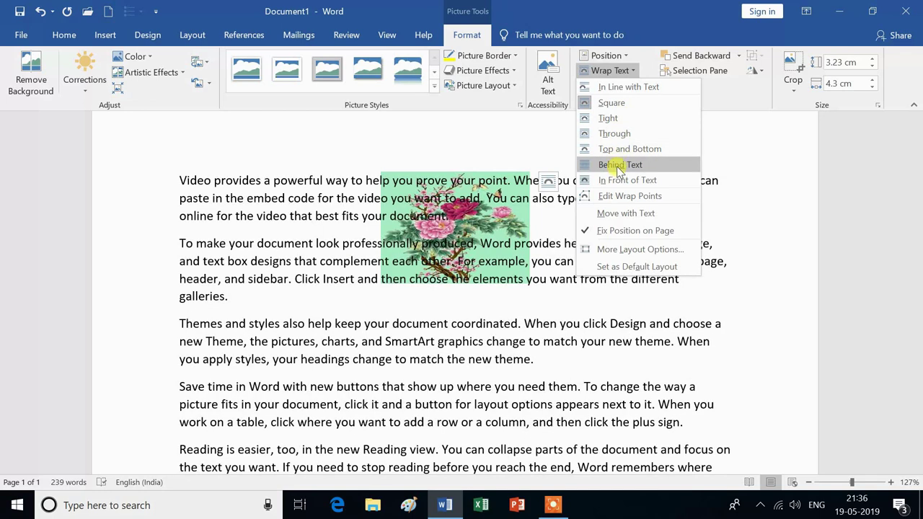
Set the flower picture's text wrapping to Behind Text
click(619, 170)
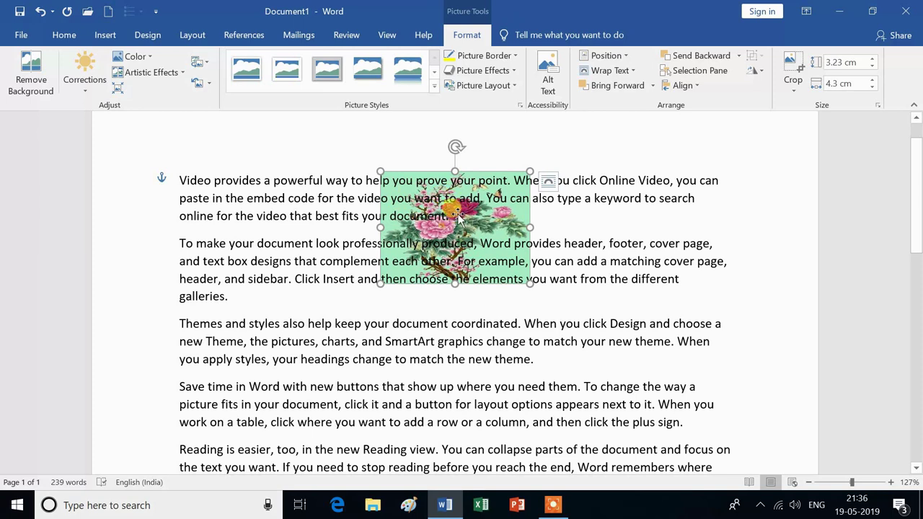
click(134, 57)
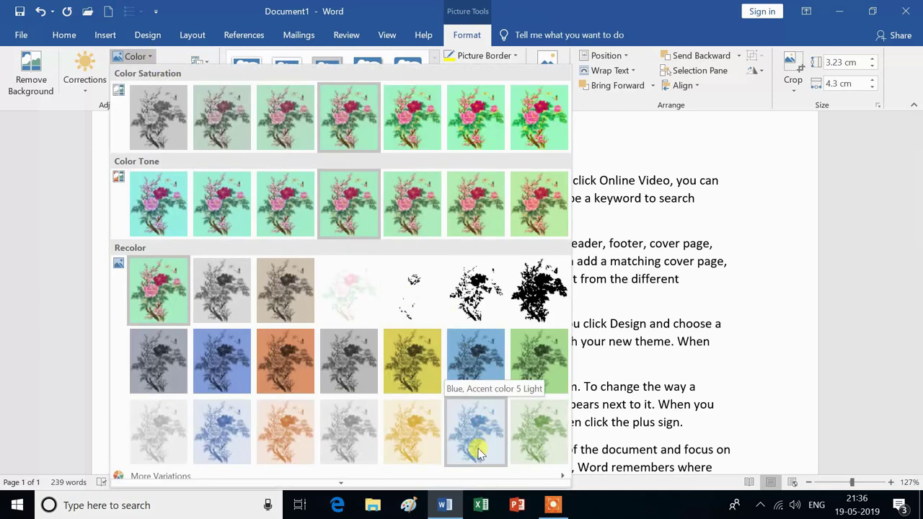
Apply the Grayscale recolor preset from the Color menu to the flower picture
click(239, 288)
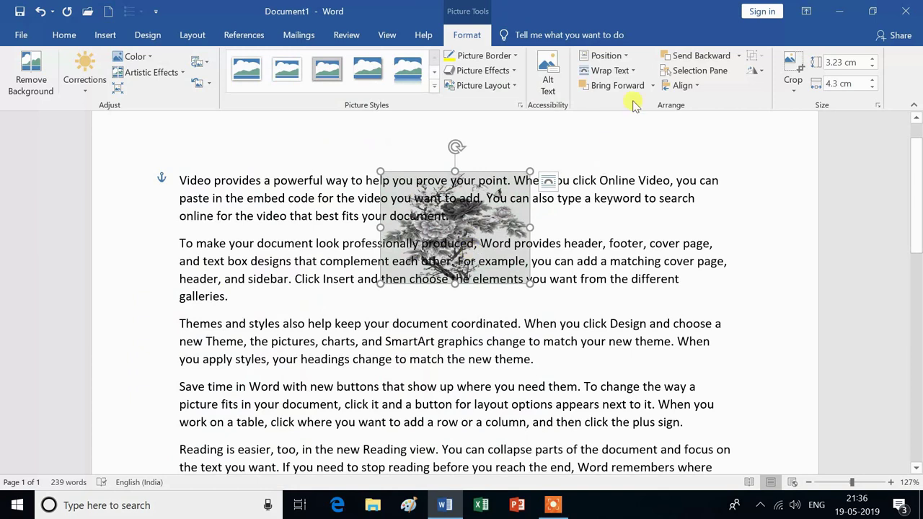
click(636, 71)
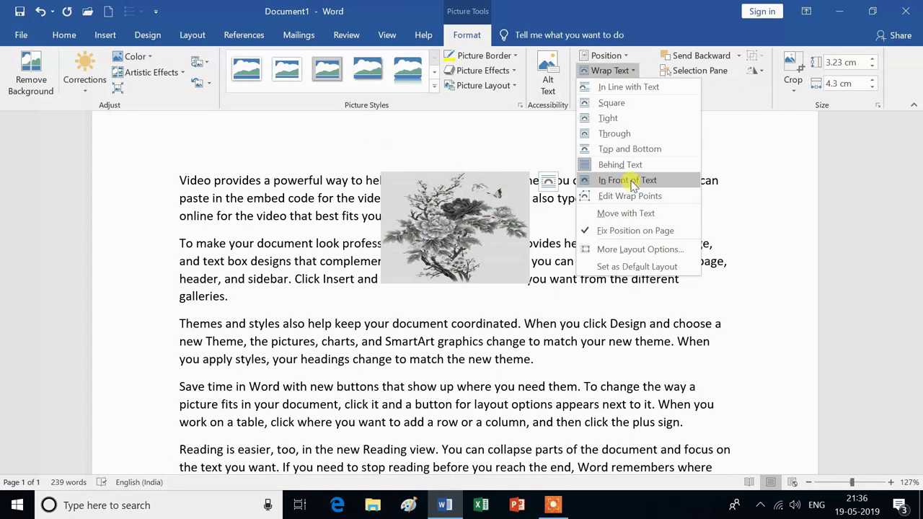
Set the flower picture's text wrapping to In Front of Text
click(631, 181)
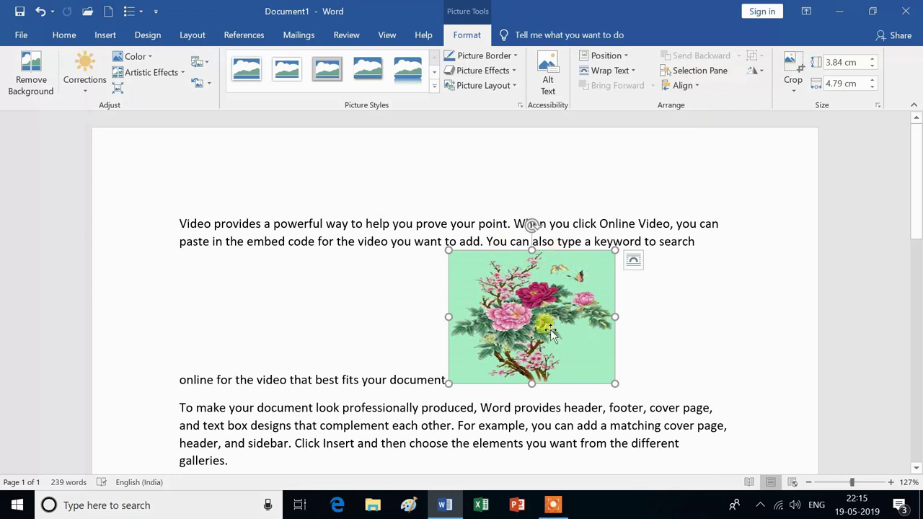
Flip the flower picture horizontally so the butterflies move to its left side
click(763, 72)
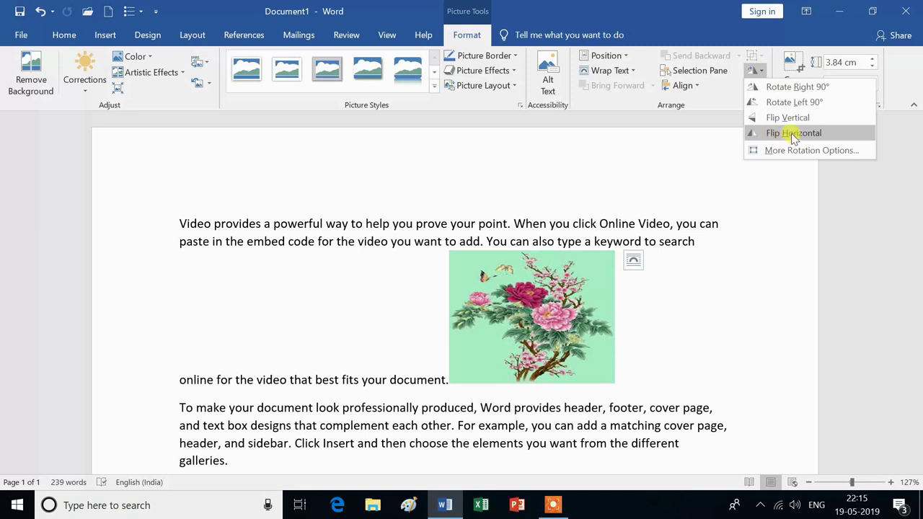
click(791, 134)
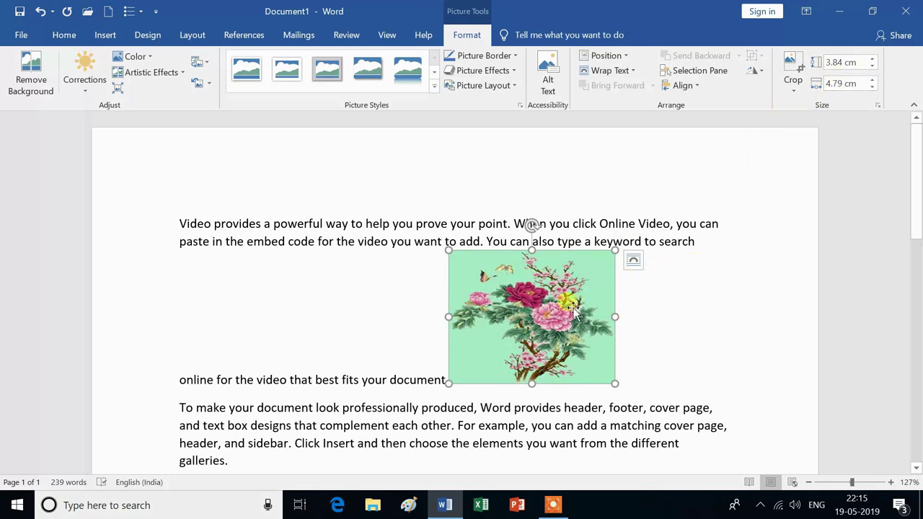
Adjust the flower picture's height to 3.29 cm with the Height spinner
click(872, 58)
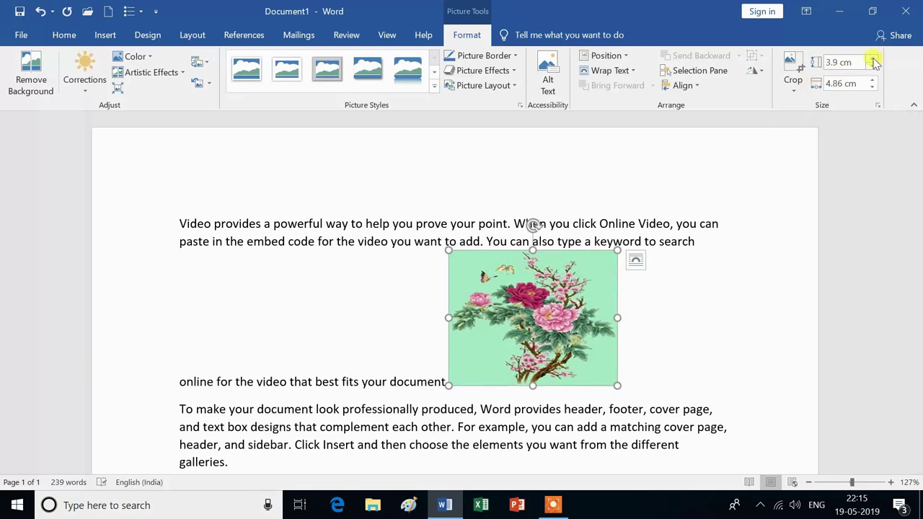
click(873, 59)
click(873, 59)
click(873, 59)
click(873, 59)
click(872, 59)
click(873, 59)
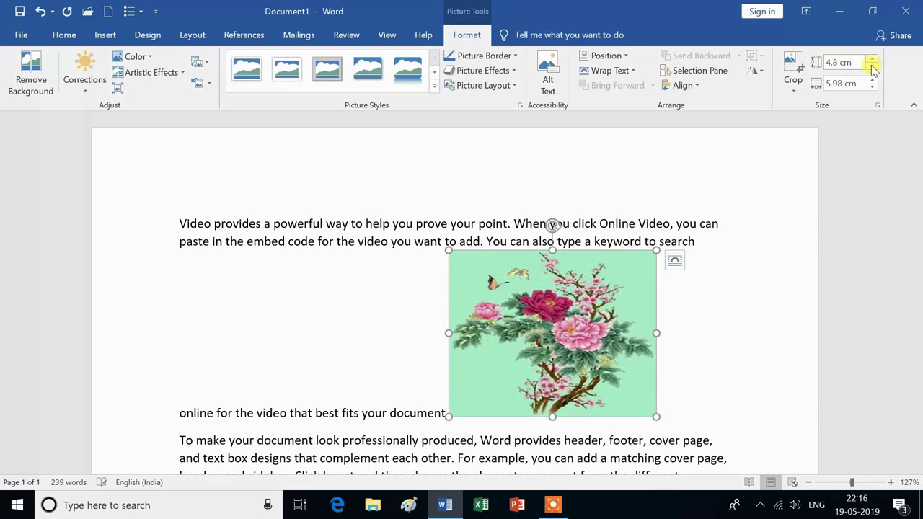
double_click(873, 67)
click(873, 67)
triple_click(872, 67)
double_click(873, 67)
double_click(873, 67)
click(873, 68)
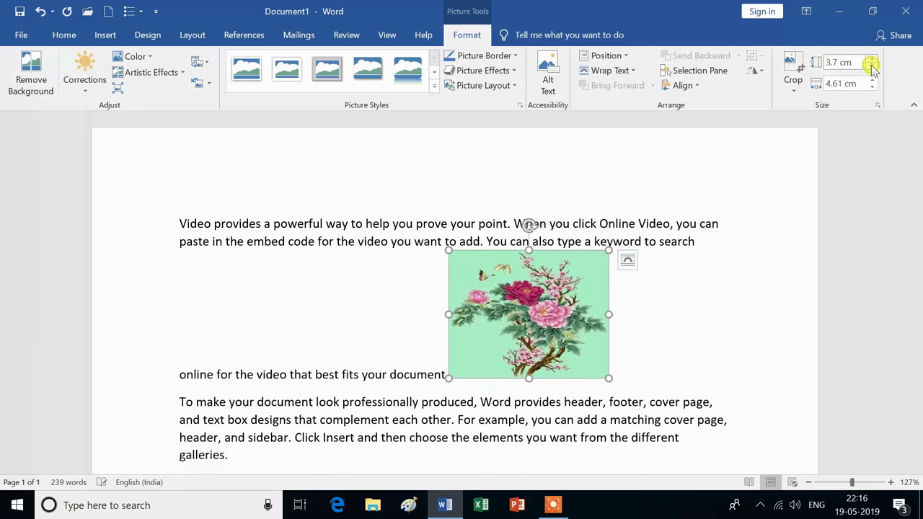
click(873, 67)
click(872, 68)
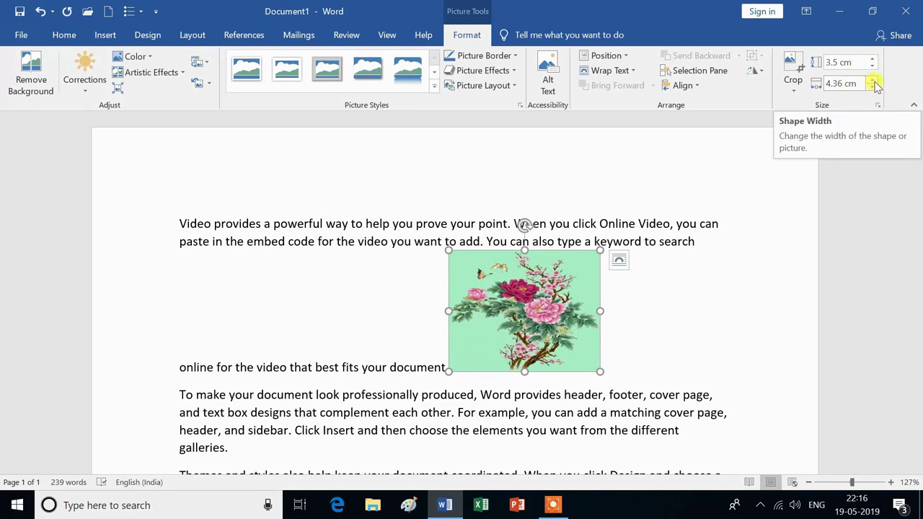
Adjust the flower picture's width to 4.1 cm with the Width spinner
click(874, 82)
click(874, 82)
click(874, 82)
click(874, 82)
click(874, 84)
click(874, 85)
click(874, 85)
click(874, 87)
click(874, 89)
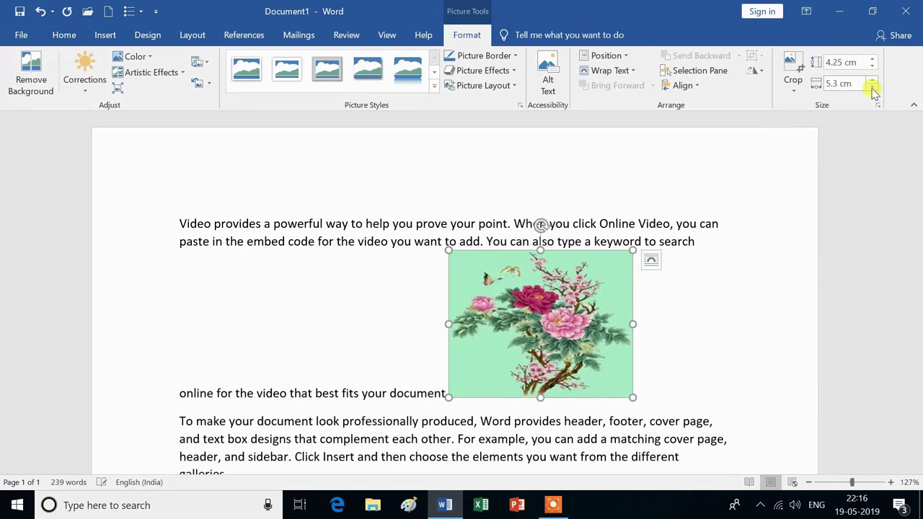
click(873, 88)
click(873, 88)
click(874, 88)
click(874, 88)
click(873, 88)
click(874, 88)
click(873, 87)
click(872, 87)
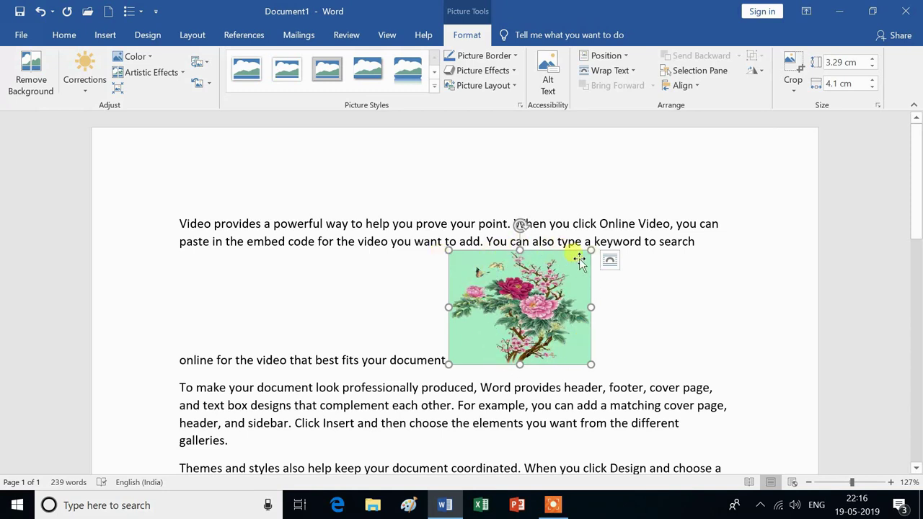
Crop the picture's top-right and bottom-left to 1.18 × 1.98 cm, keeping the pink peony blossoms centred
click(798, 68)
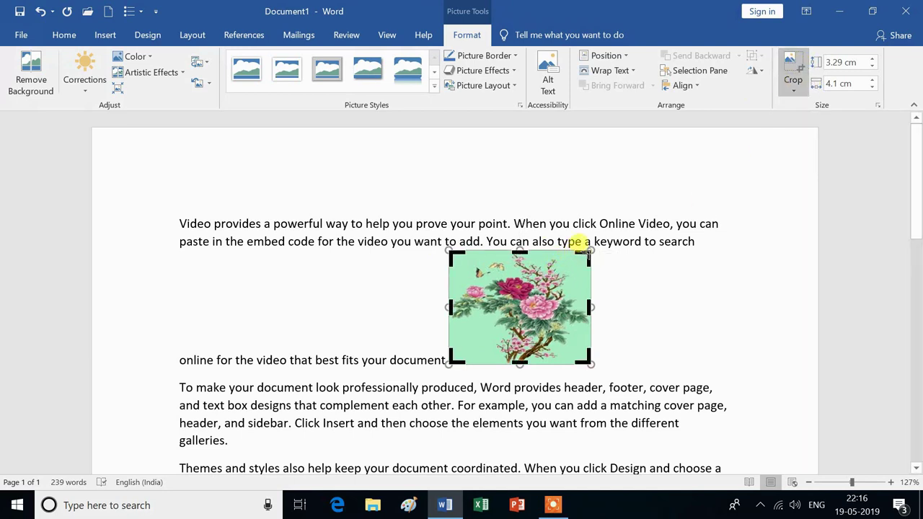
drag(584, 247, 567, 287)
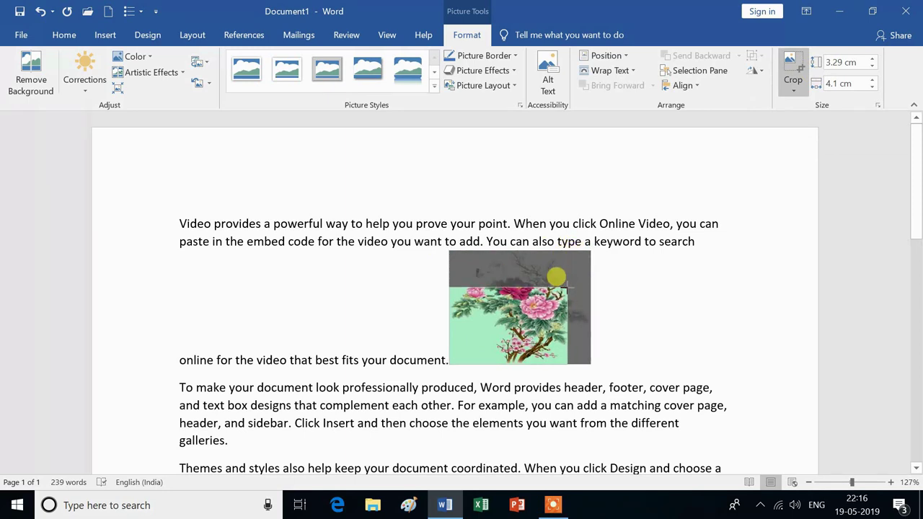
drag(557, 276, 567, 288)
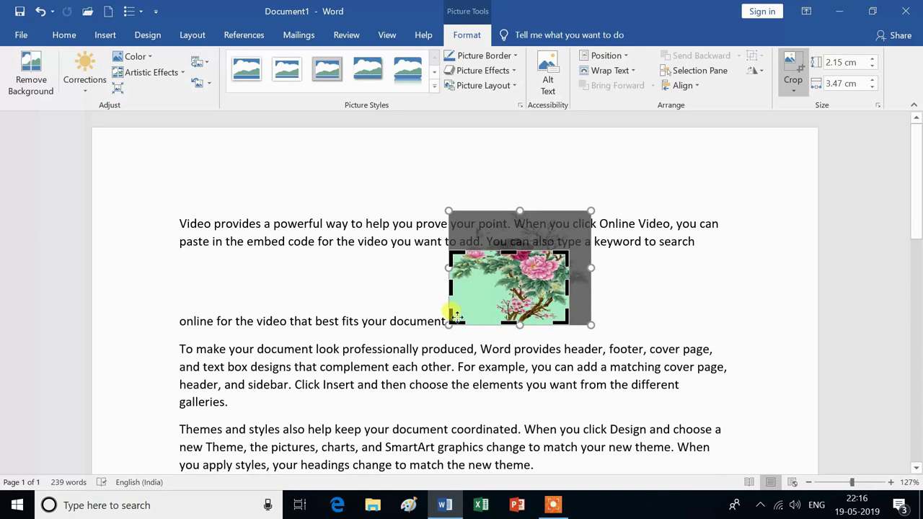
drag(453, 319, 489, 281)
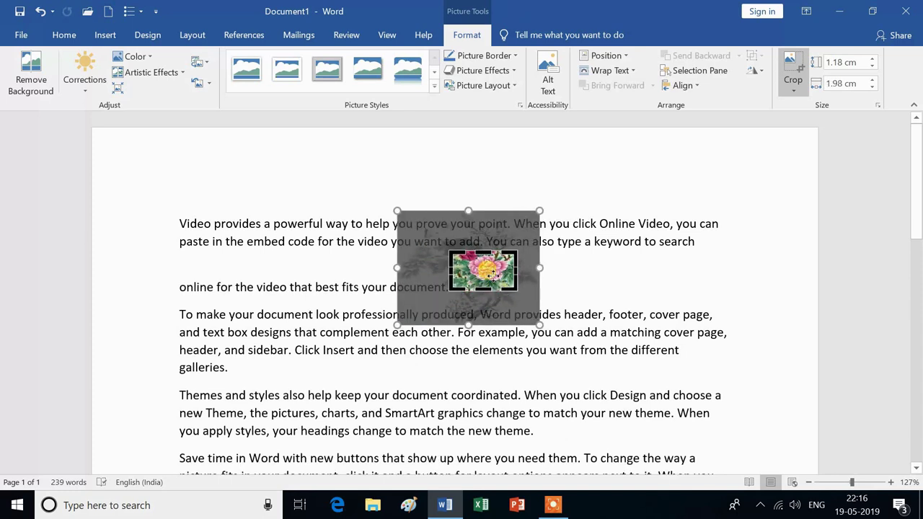
click(793, 80)
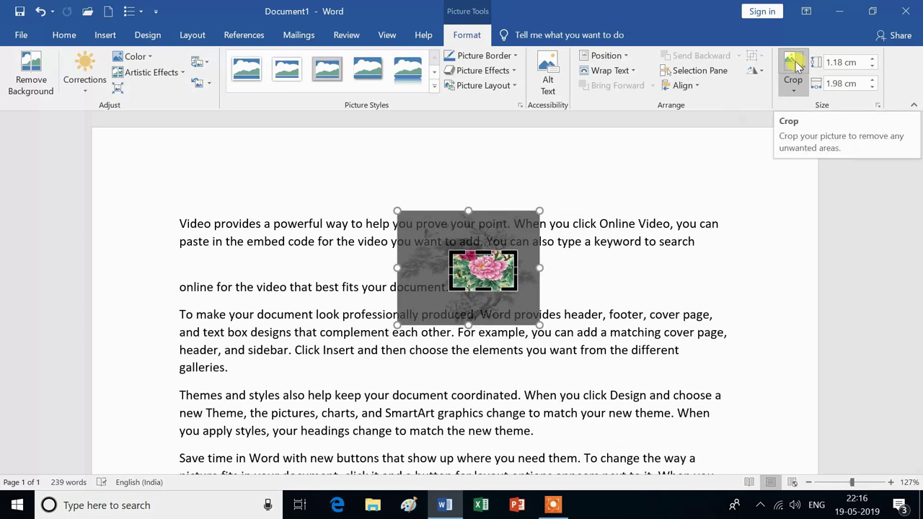
click(793, 68)
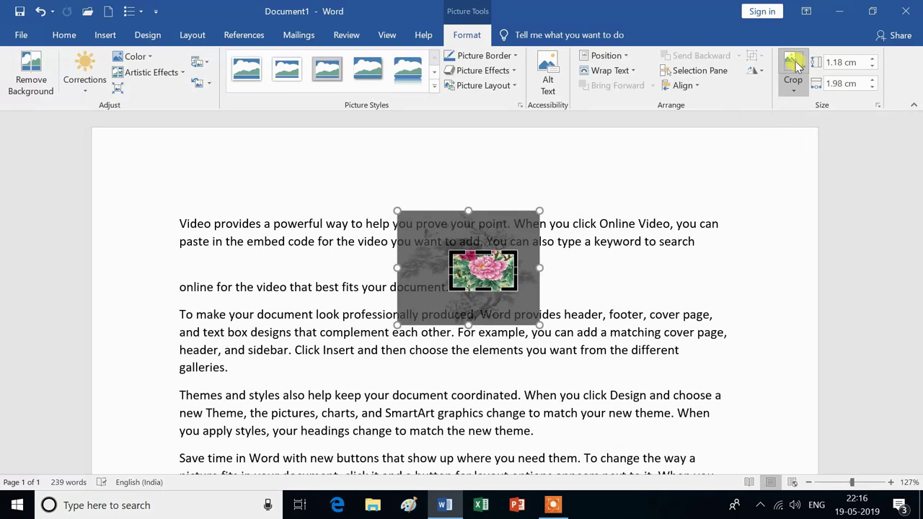
drag(476, 290, 493, 278)
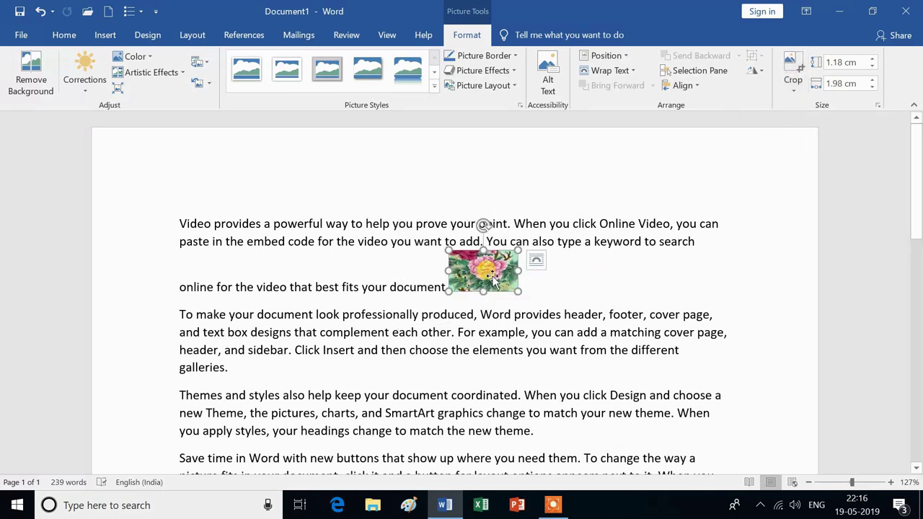